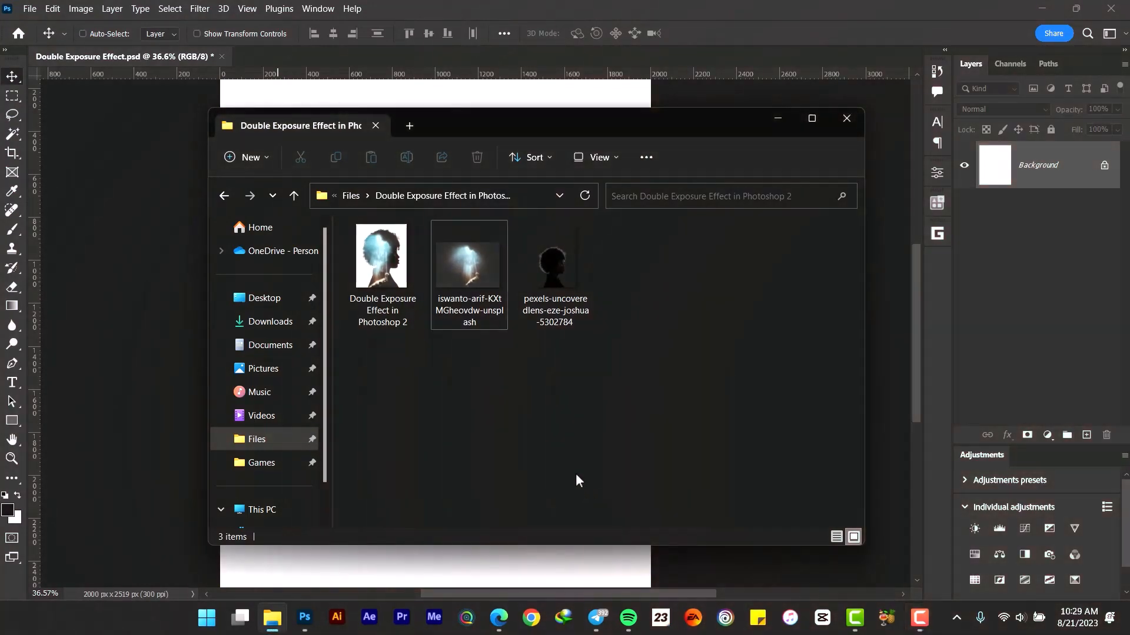
Preview the finished double exposure example, the cave light photo and the cut-out silhouette portrait in the project folder
double_click(382, 256)
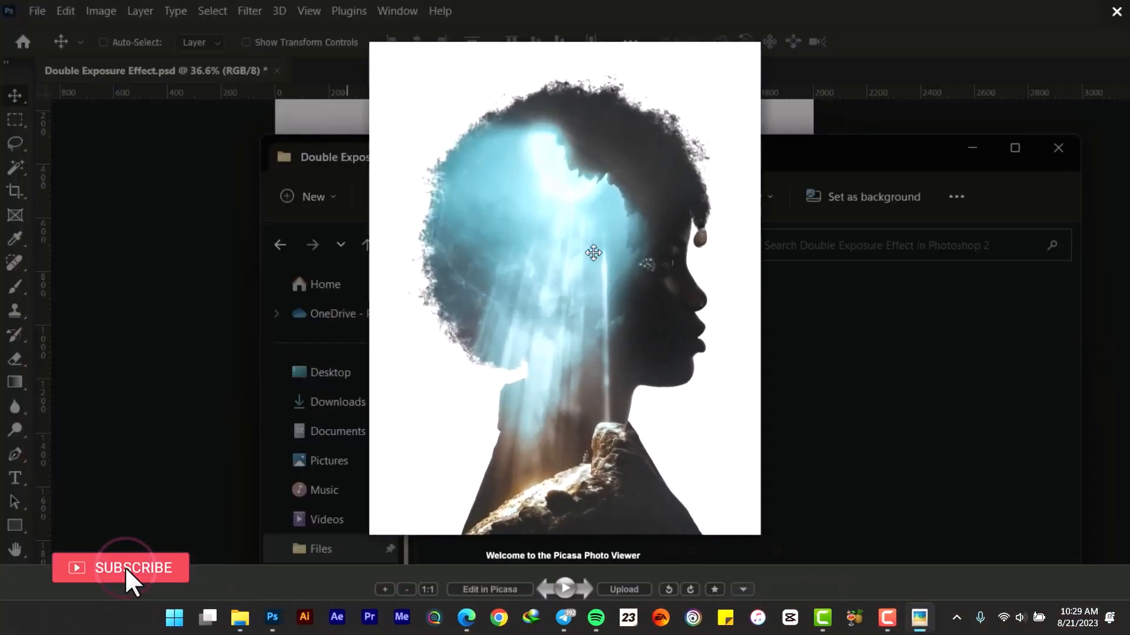
scroll(587, 299, up, 4)
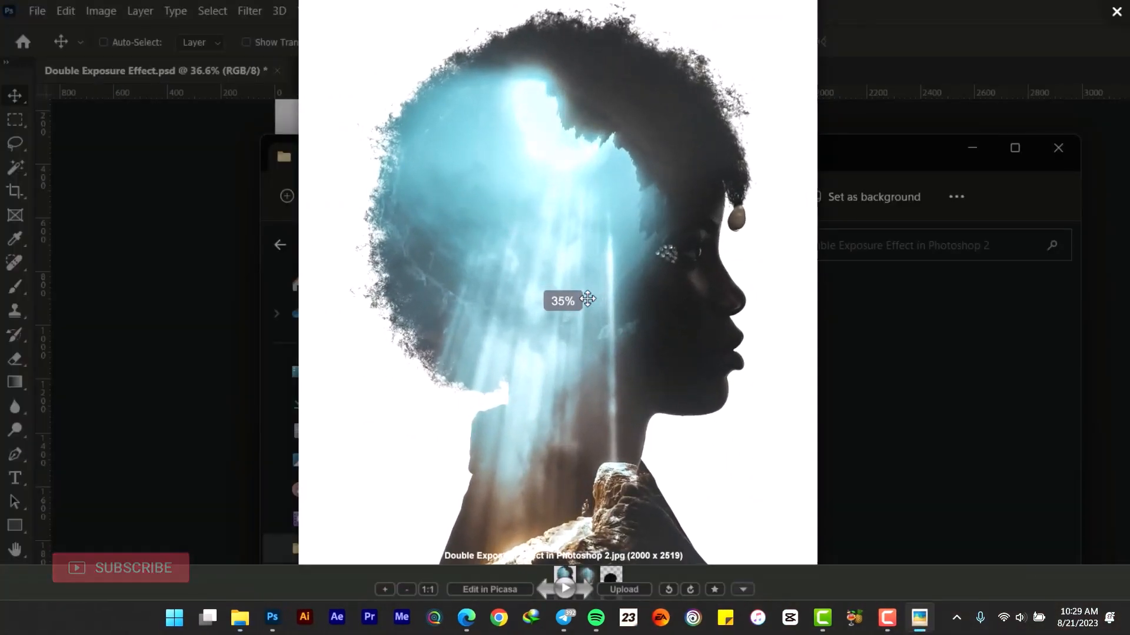
click(1116, 11)
double_click(443, 278)
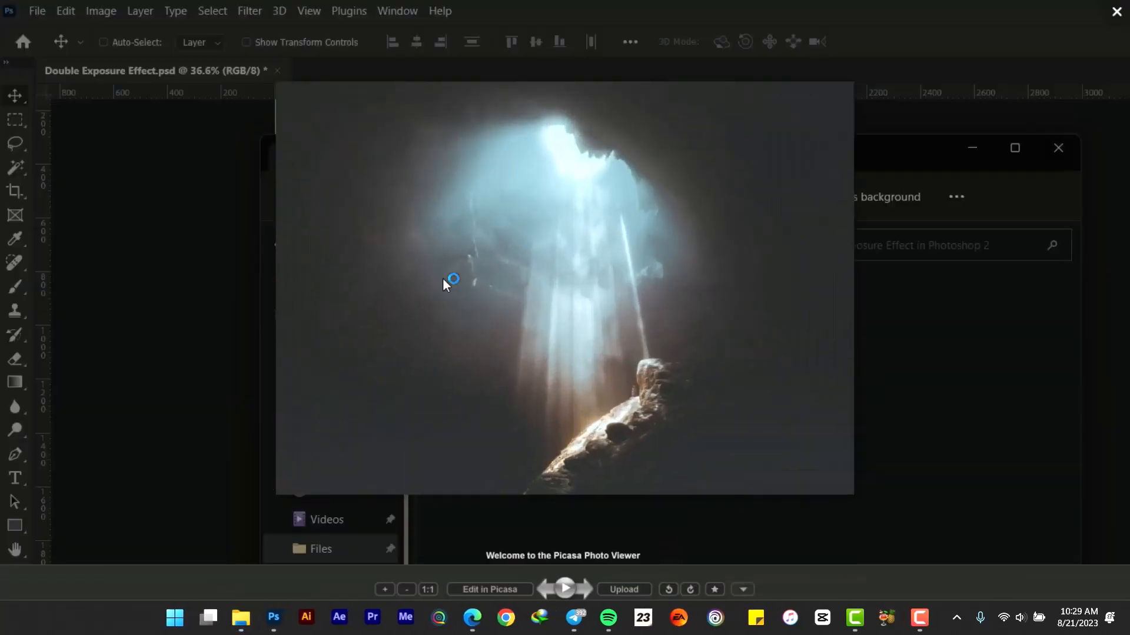
key(Right)
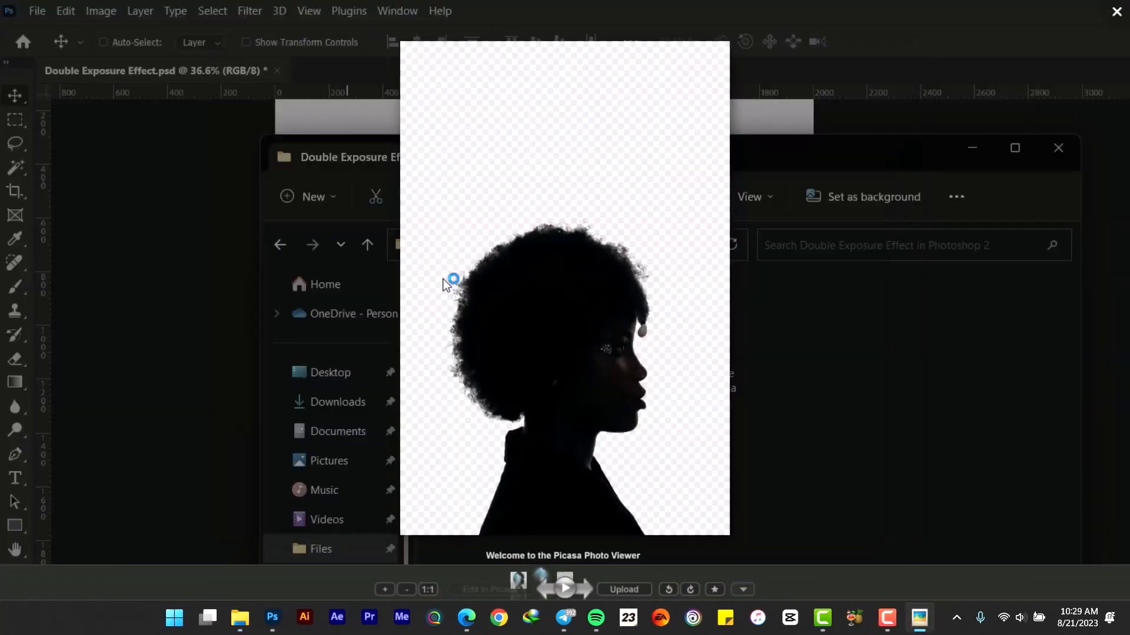
click(1116, 11)
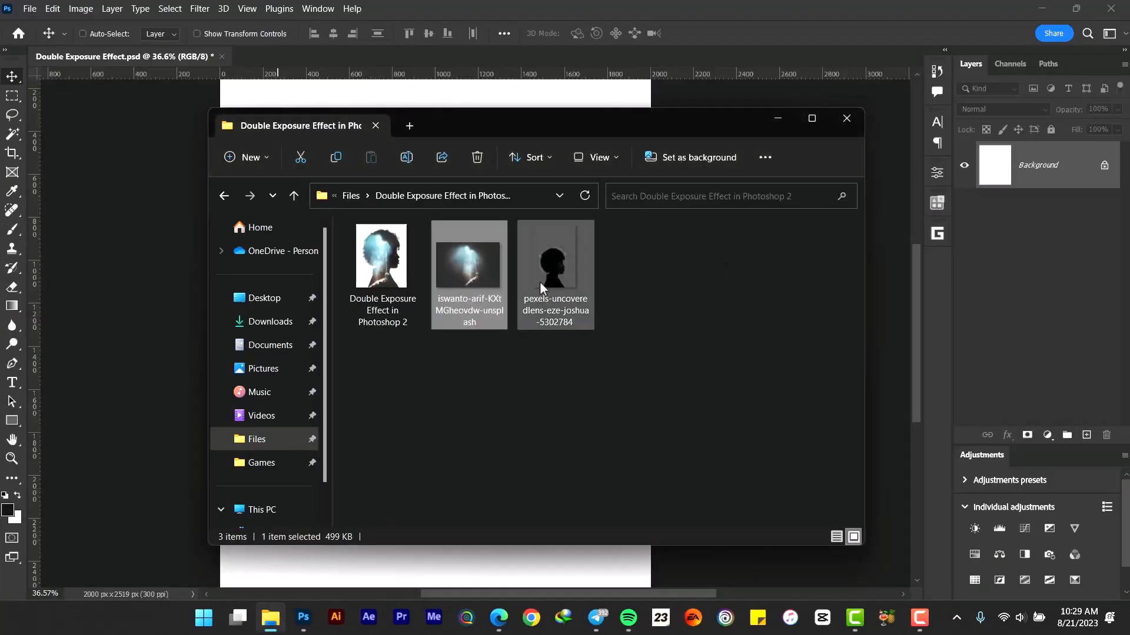
Place the silhouette portrait image into the document, scale it to about 13% and align its base with the canvas's lower edge
drag(539, 281, 468, 187)
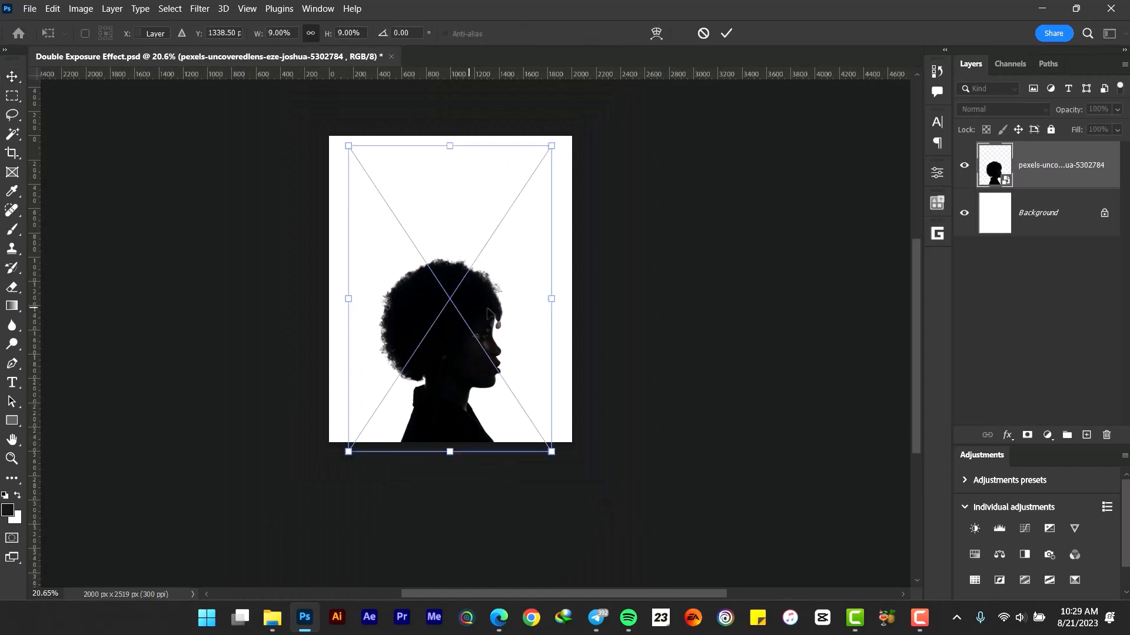
drag(571, 298, 603, 297)
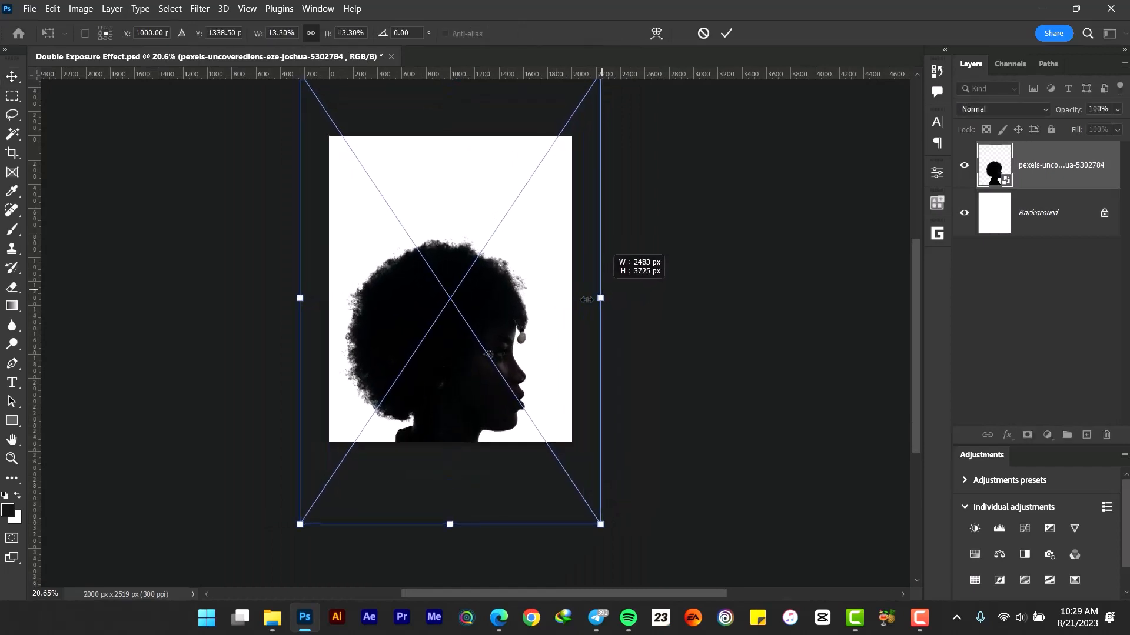
drag(496, 362, 497, 283)
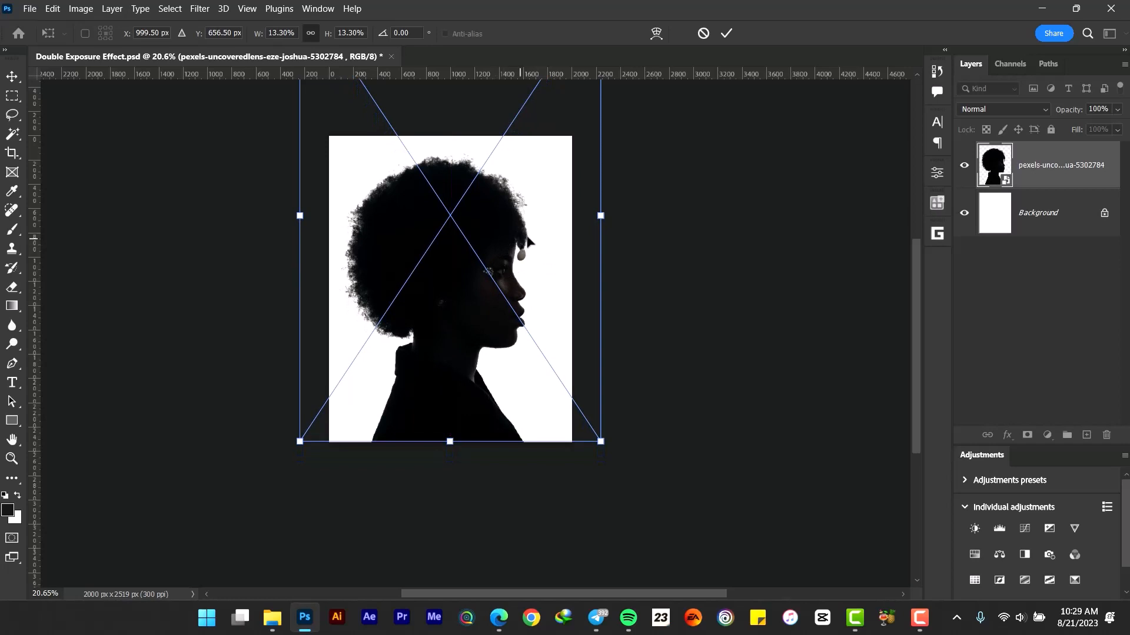
click(599, 216)
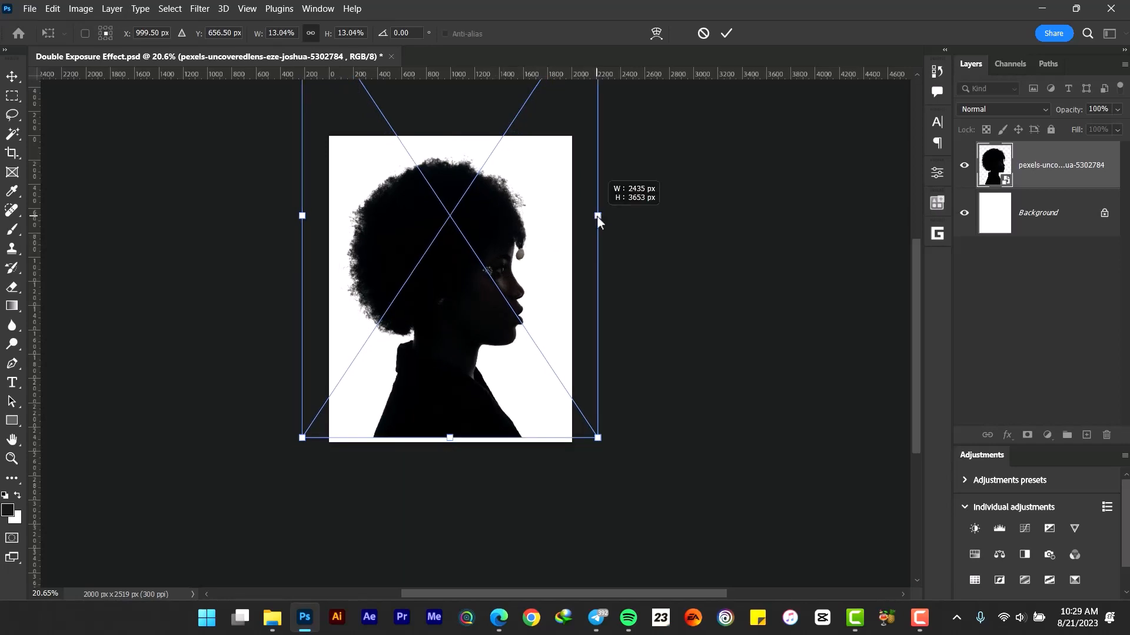
click(731, 33)
key(ctrl+0)
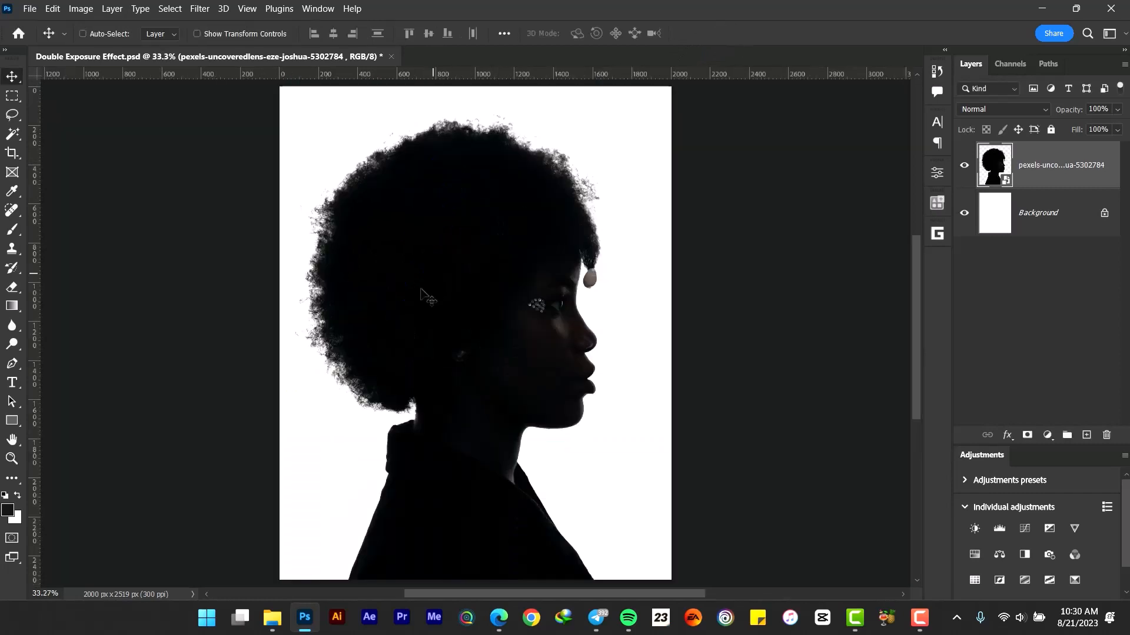
Nudge the silhouette portrait about 80 px to the right
key(shift+Right)
key(shift+Right)
key(shift+Right)
key(shift+Right)
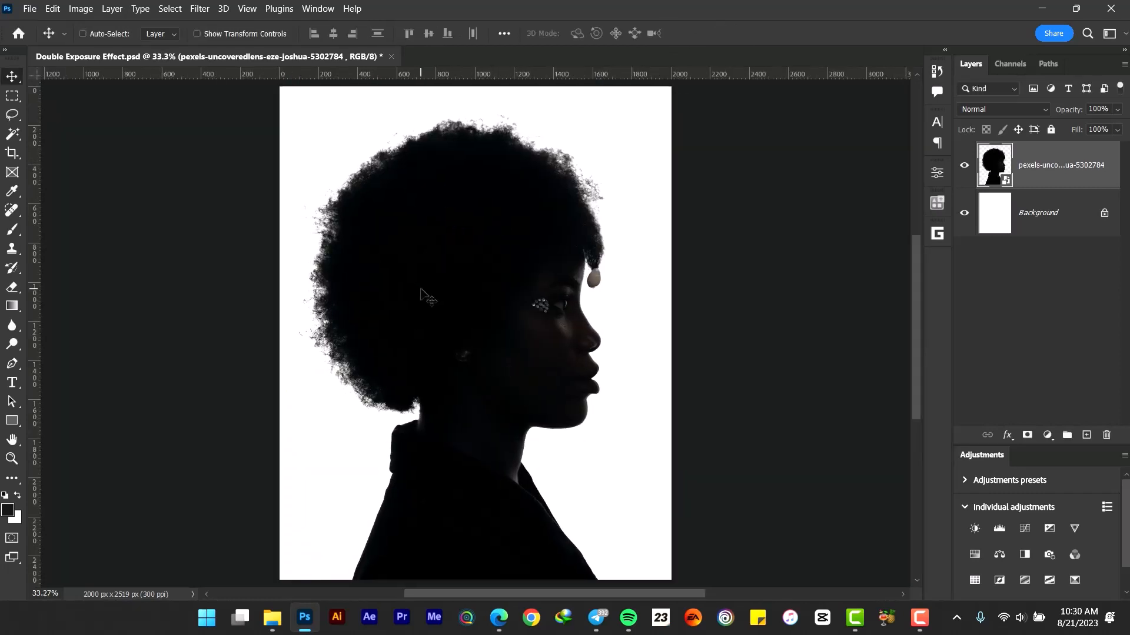
key(shift+Right)
key(shift+Right)
key(shift+Right)
key(shift+Right)
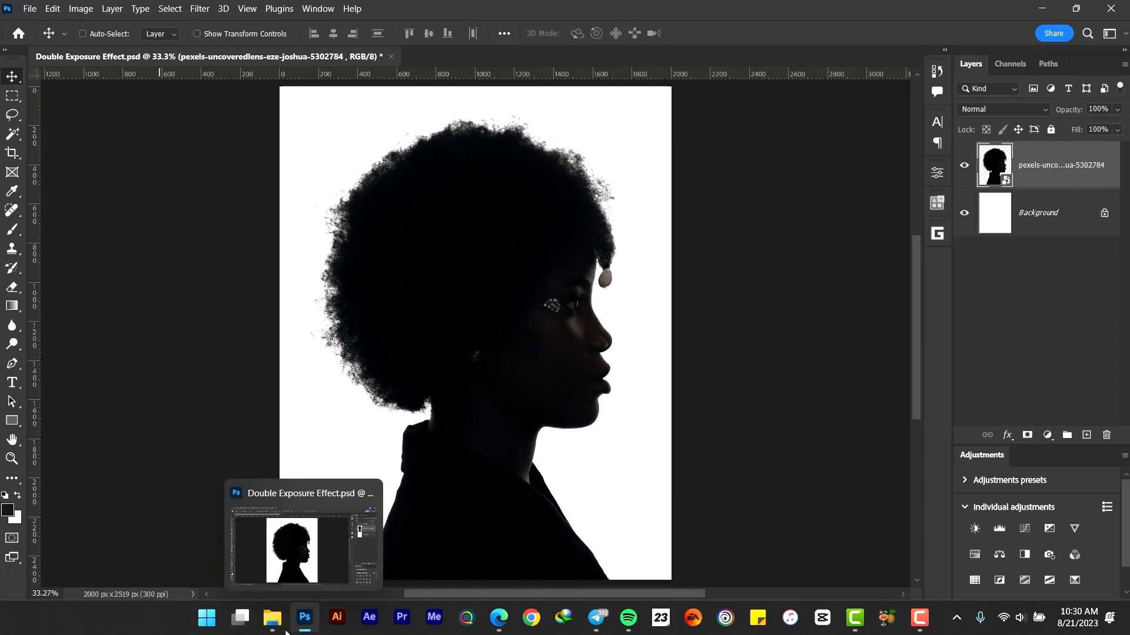
Place the cave light photo above the portrait and lower its layer opacity to 63%
click(272, 618)
drag(475, 284, 509, 113)
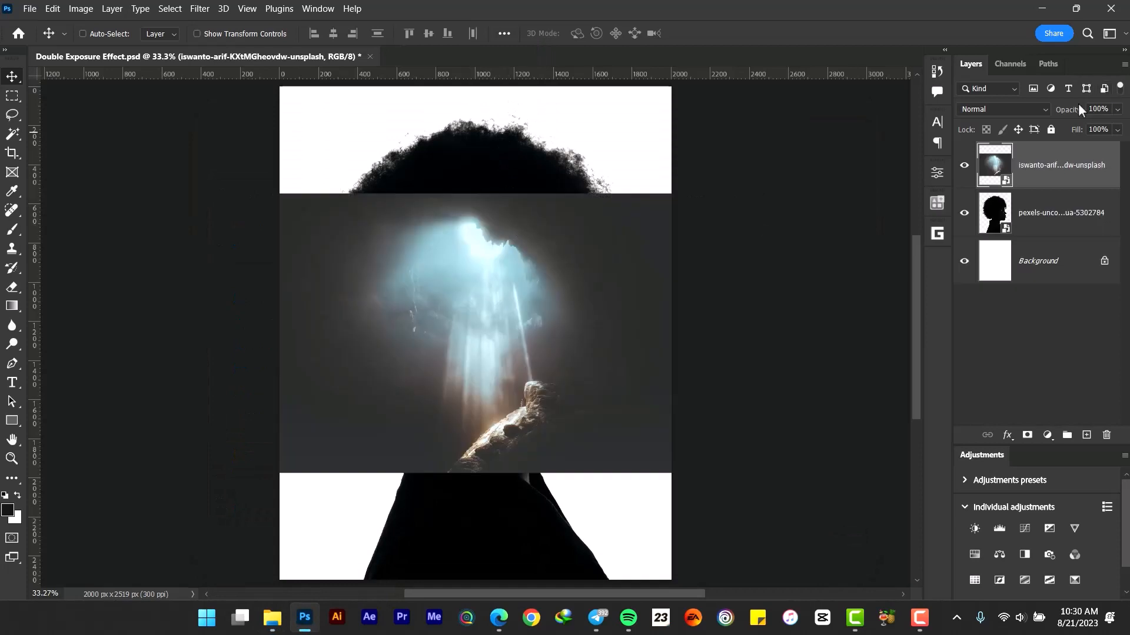
drag(1080, 110, 1035, 121)
Scale the cave photo to about 17.8%, rotate it about 6.9° clockwise and position its light and rock over the silhouette
key(ctrl+minus)
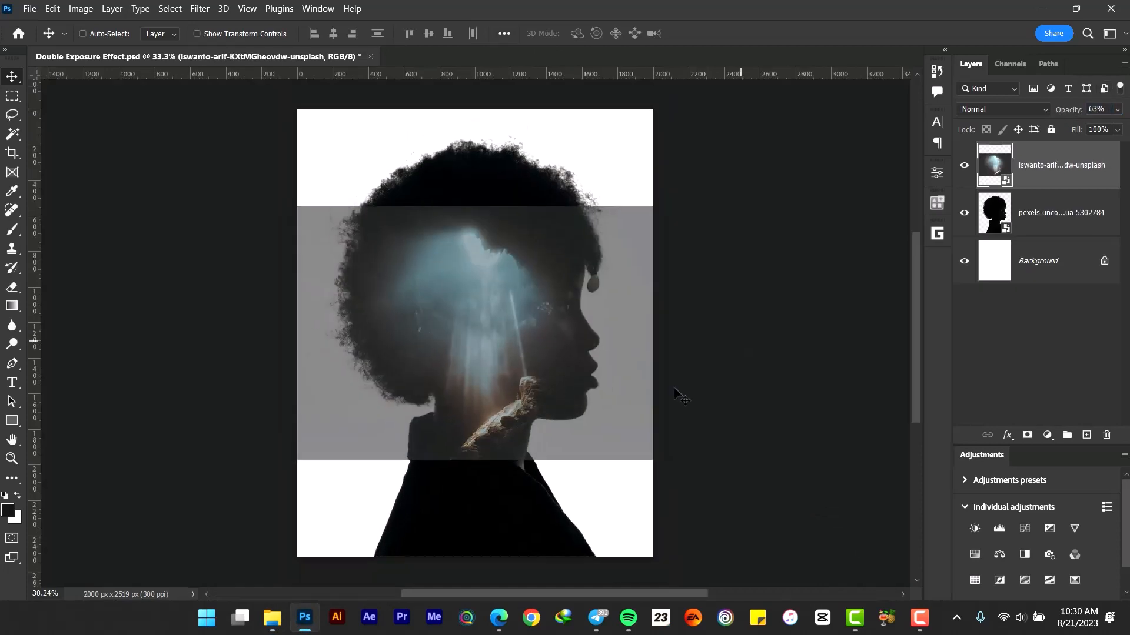
scroll(648, 400, down, 1)
key(ctrl+t)
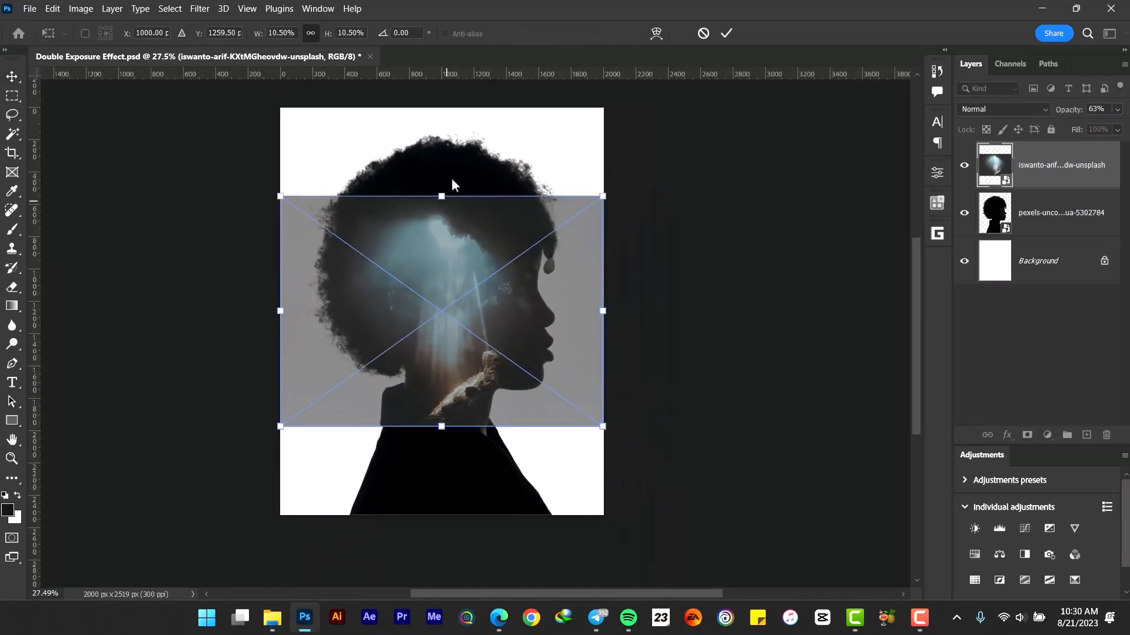
drag(442, 196, 466, 128)
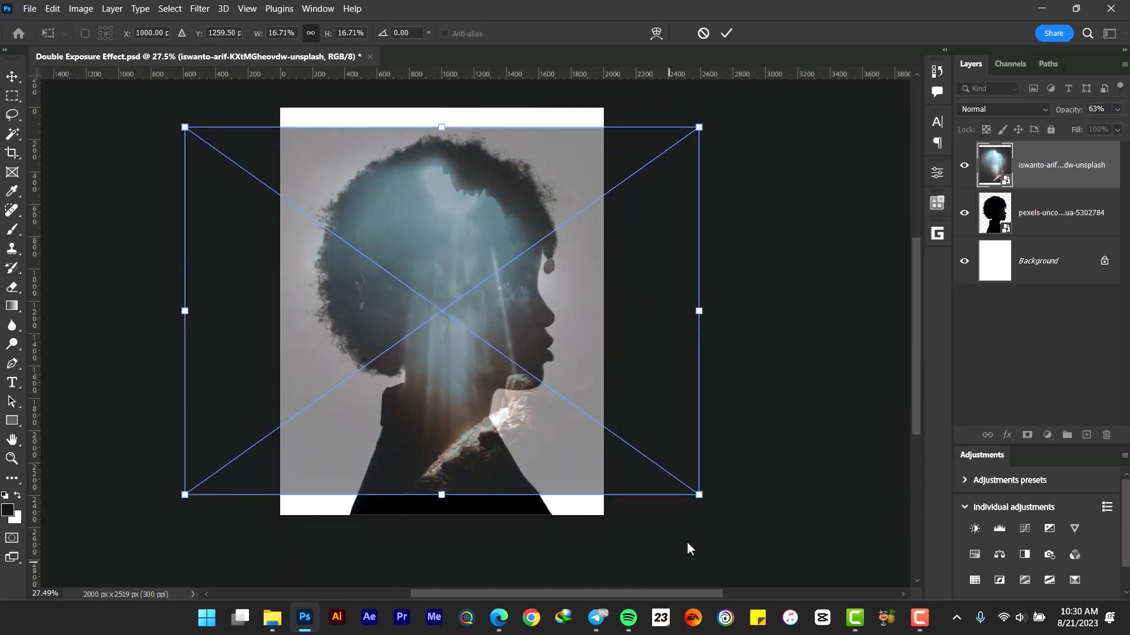
drag(706, 509, 694, 542)
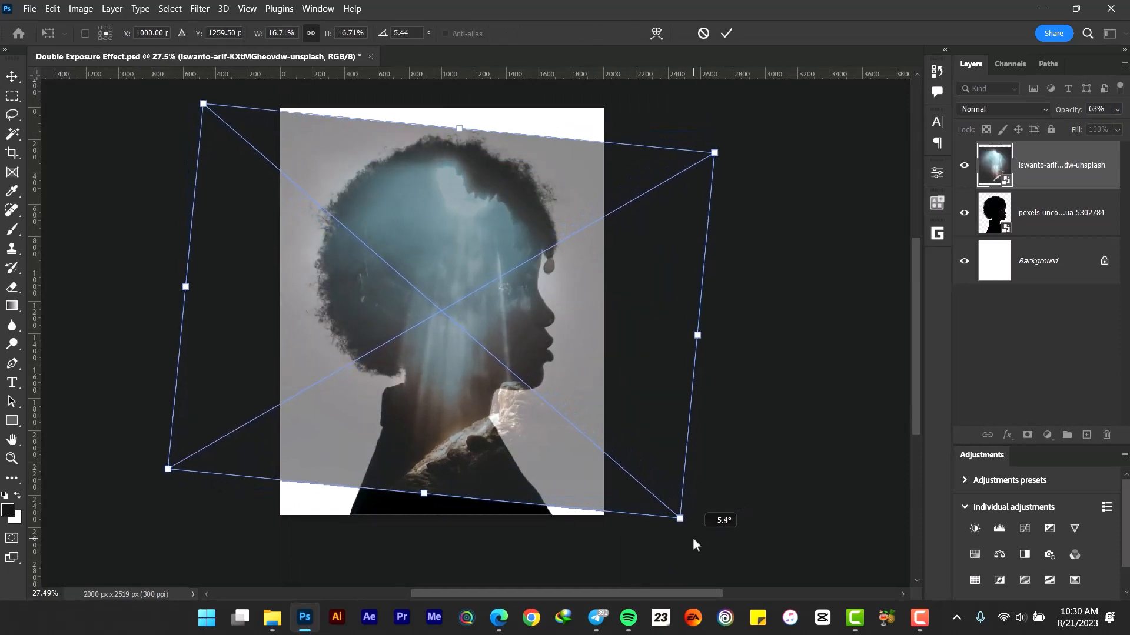
drag(637, 429, 594, 452)
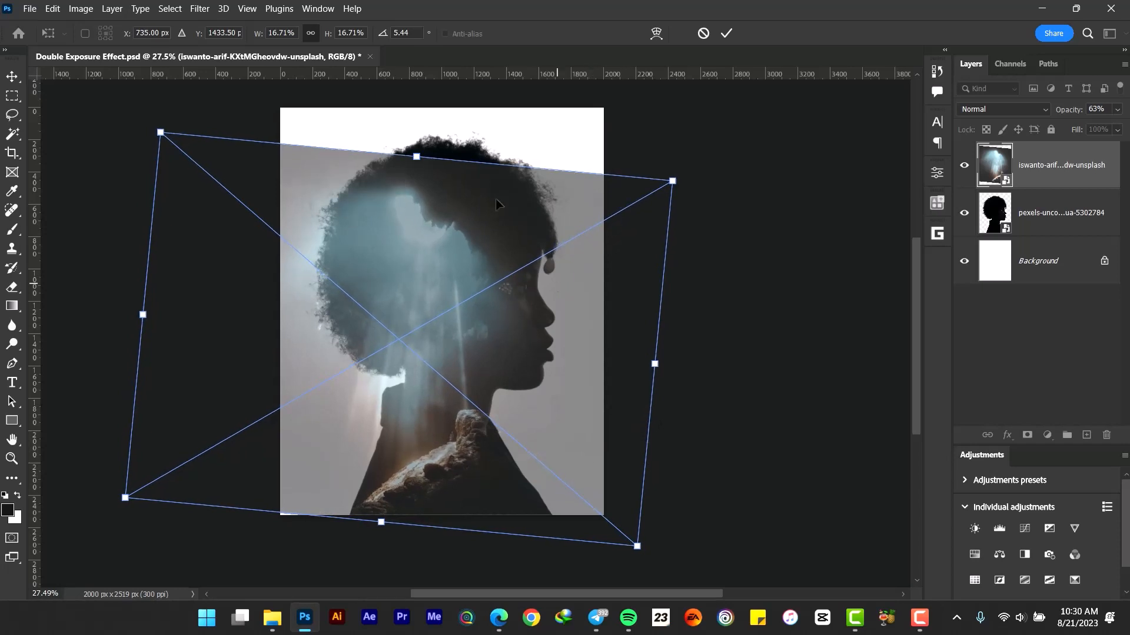
drag(416, 156, 442, 135)
mouse_move(666, 567)
mouse_down()
mouse_move(651, 573)
mouse_move(662, 569)
mouse_up()
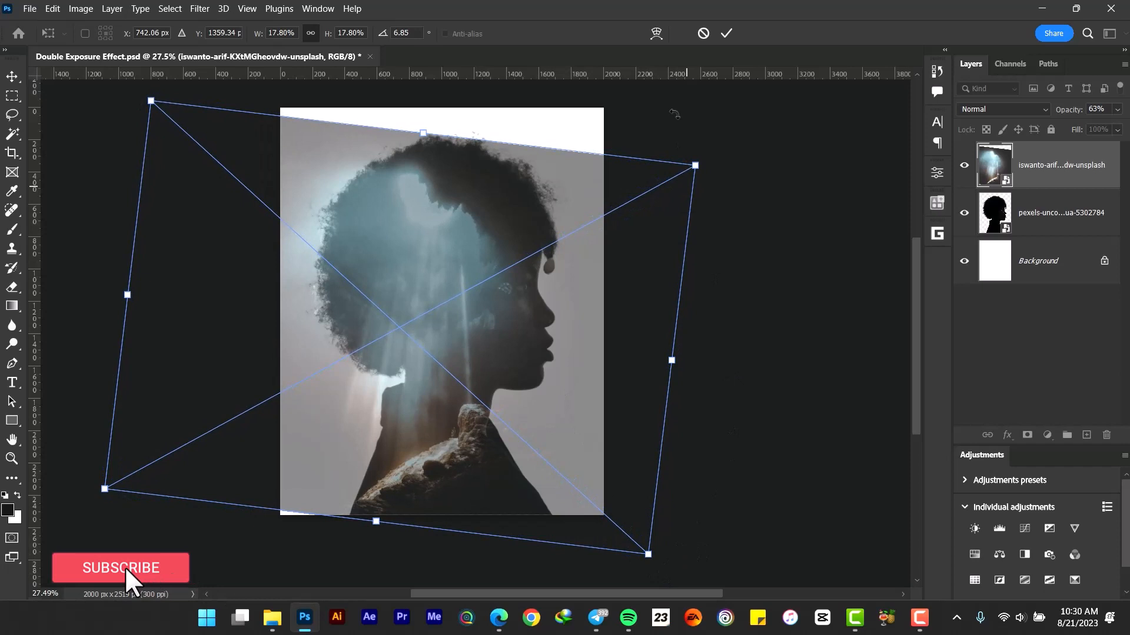
click(727, 33)
Transform the cave photo again, rotating it to about 10.4° and enlarging it to about 18.06%
scroll(461, 366, down, 1)
scroll(462, 368, up, 1)
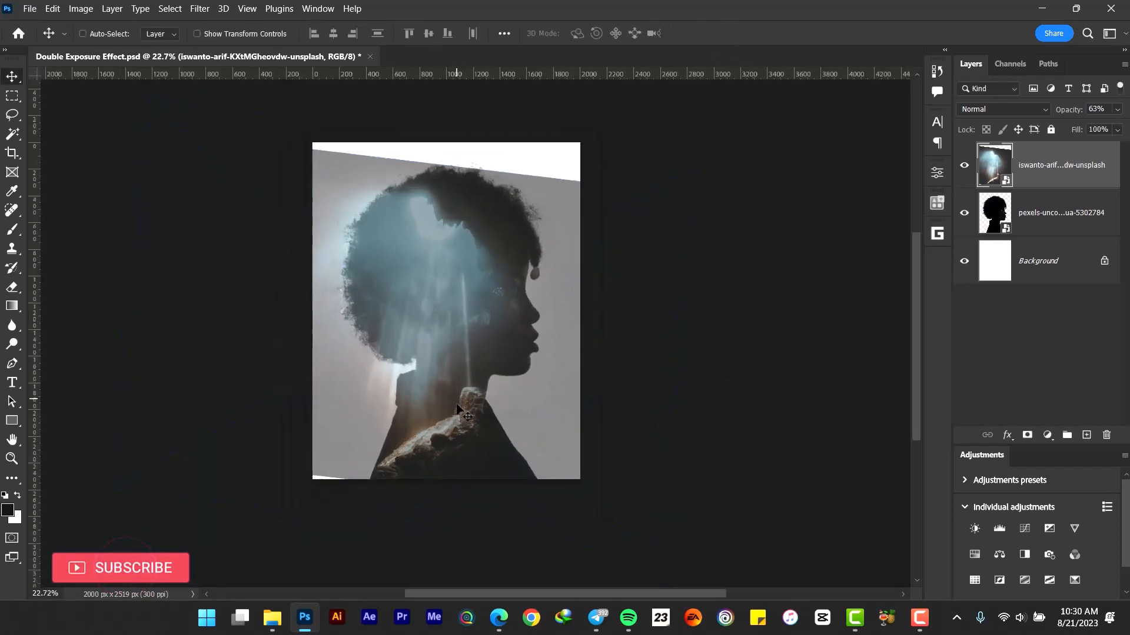
scroll(467, 408, down, 1)
key(ctrl+t)
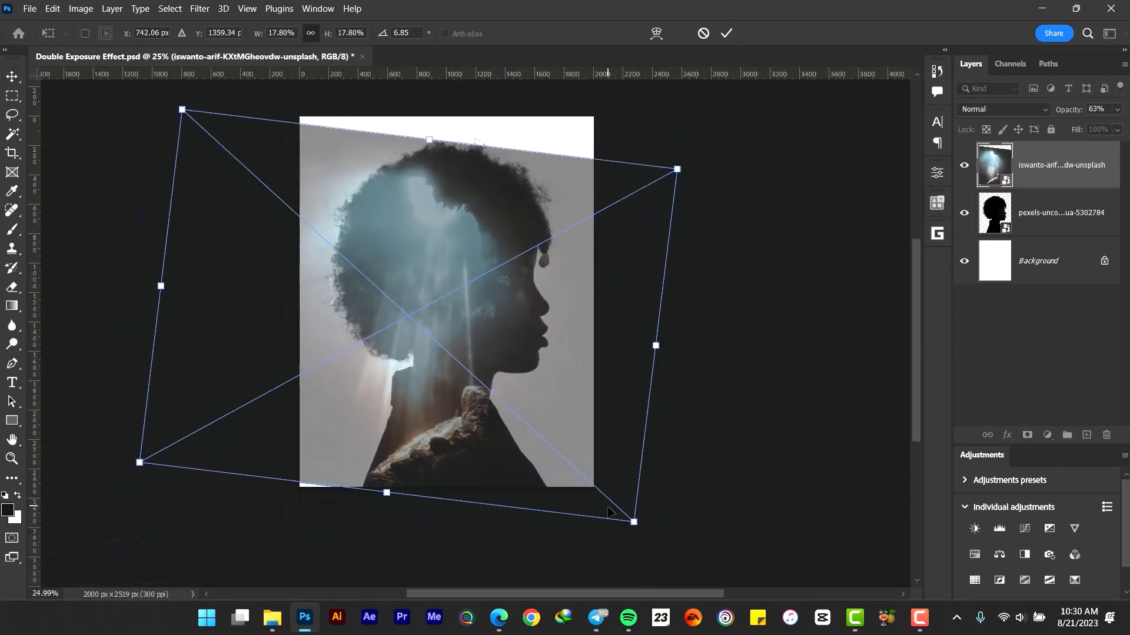
drag(645, 537, 635, 557)
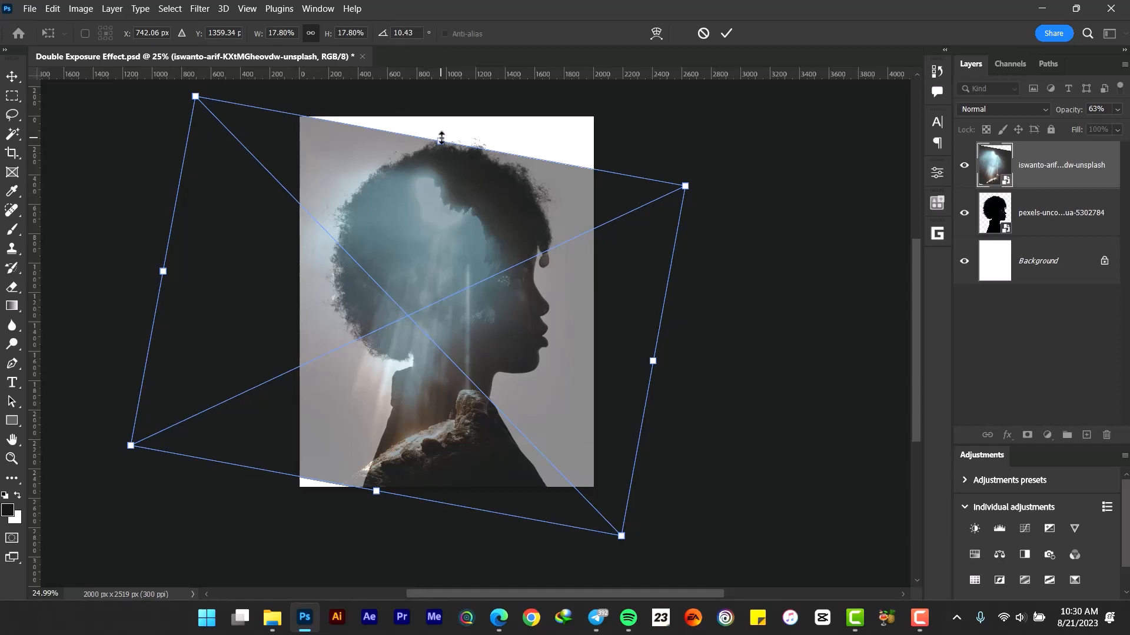
drag(441, 141, 447, 140)
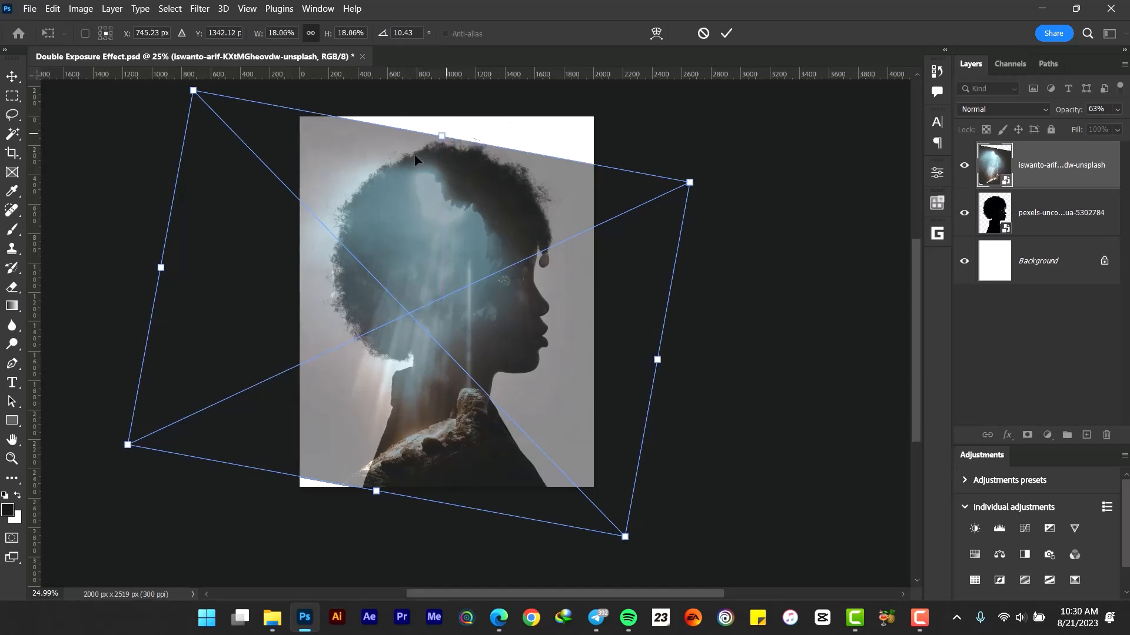
Fine-tune the cave photo's position over the silhouette to about Y 1358 px and apply the transform
drag(412, 213, 415, 218)
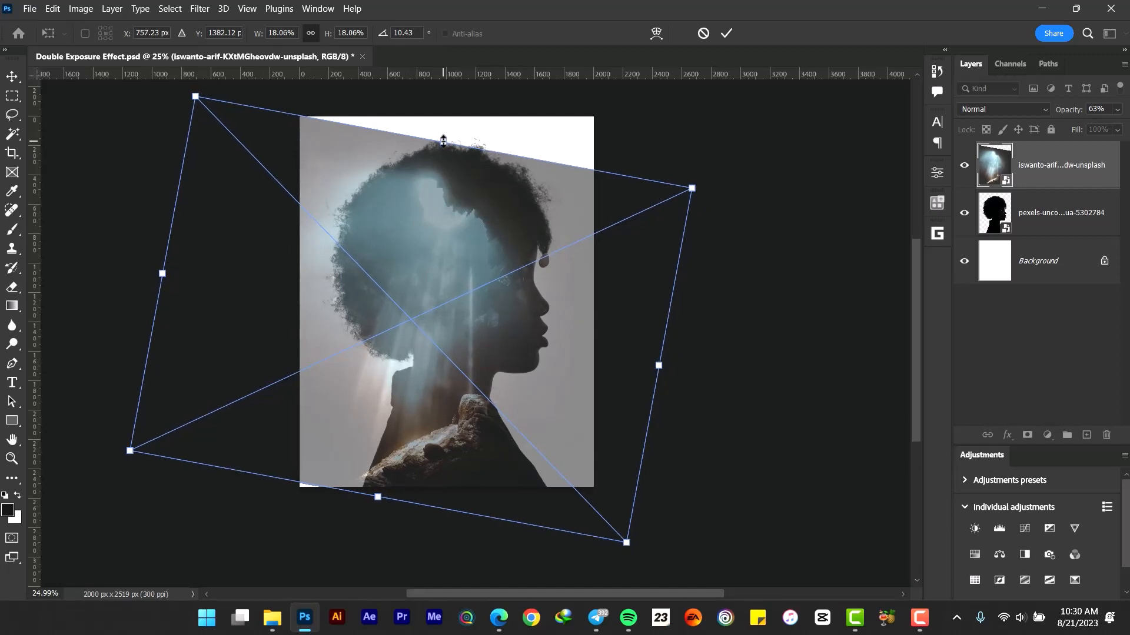
key(Up)
key(Up)
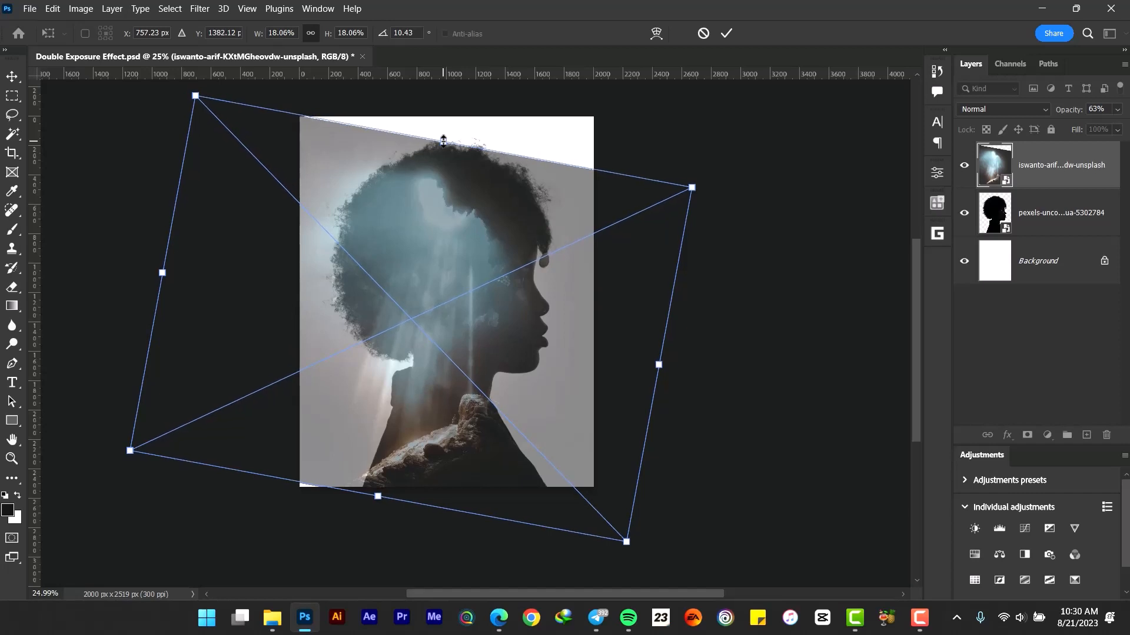
key(Up)
key(Up)
key(Up)
key(Up)
key(Right)
key(Right)
key(Right)
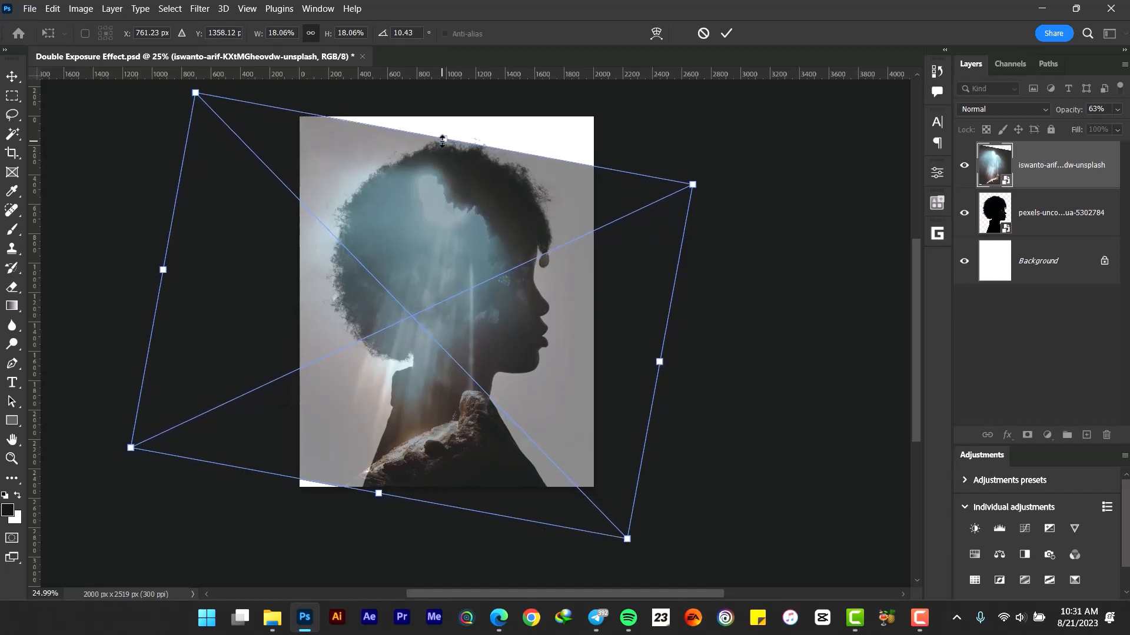
key(Left)
key(Left)
click(727, 36)
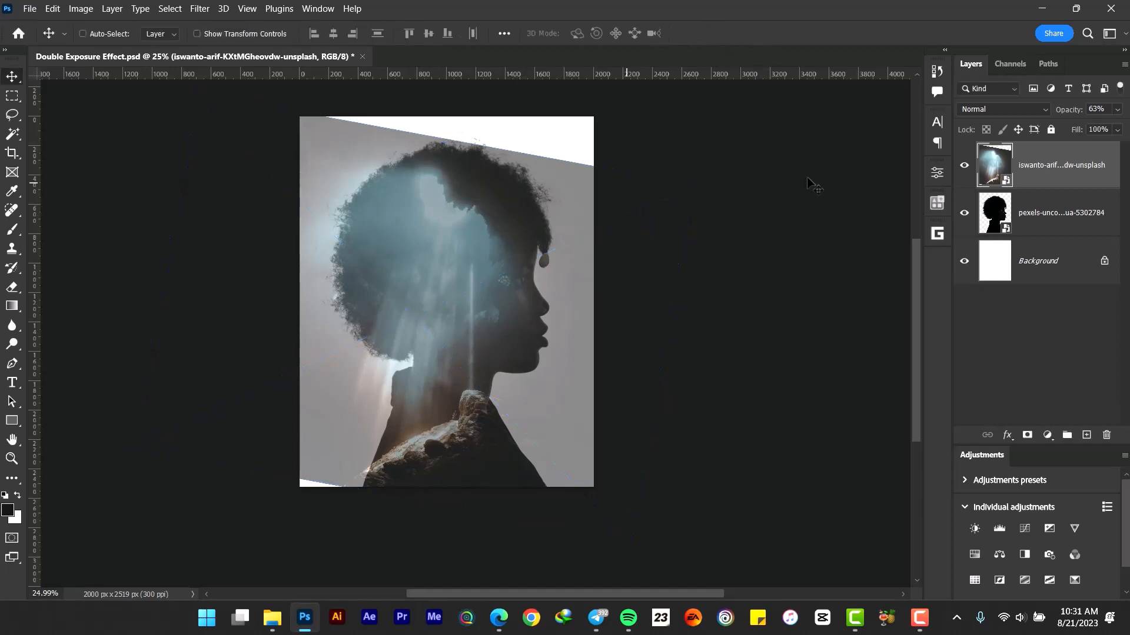
Clip the cave photo layer to the portrait and set it to Screen blending at 100% opacity
right_click(1047, 170)
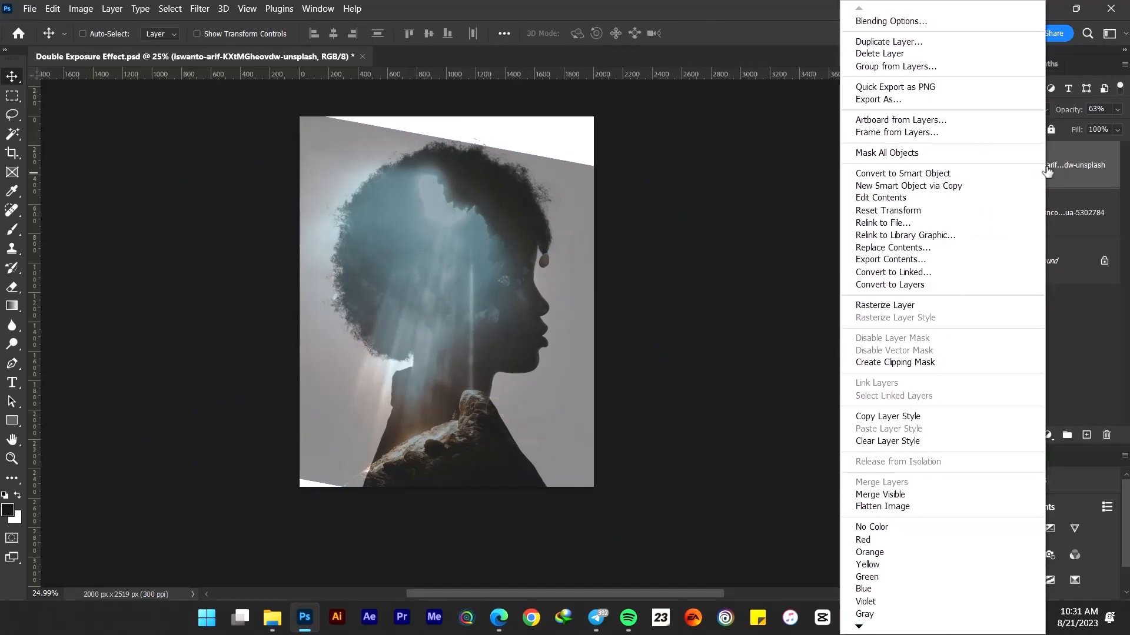
click(936, 363)
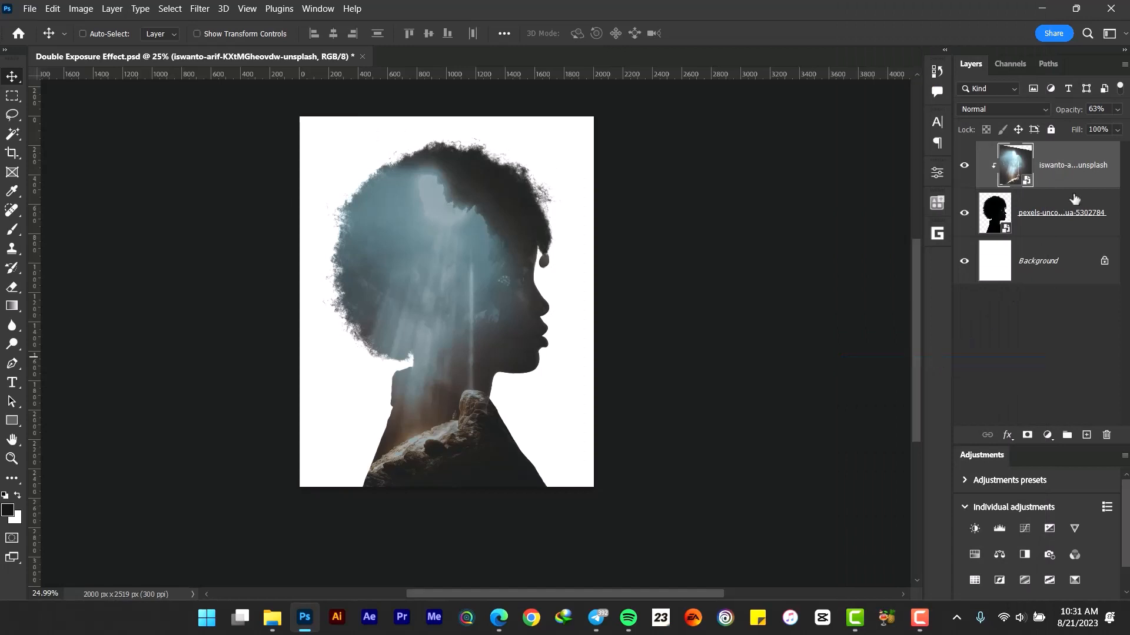
drag(1066, 112, 1094, 112)
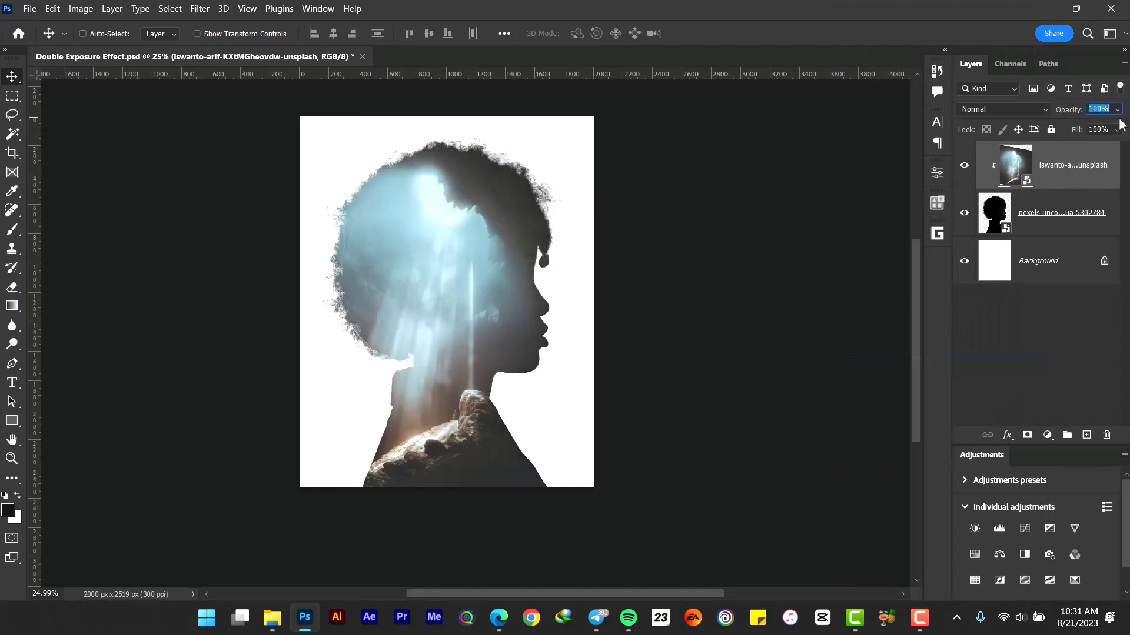
click(1011, 109)
click(979, 233)
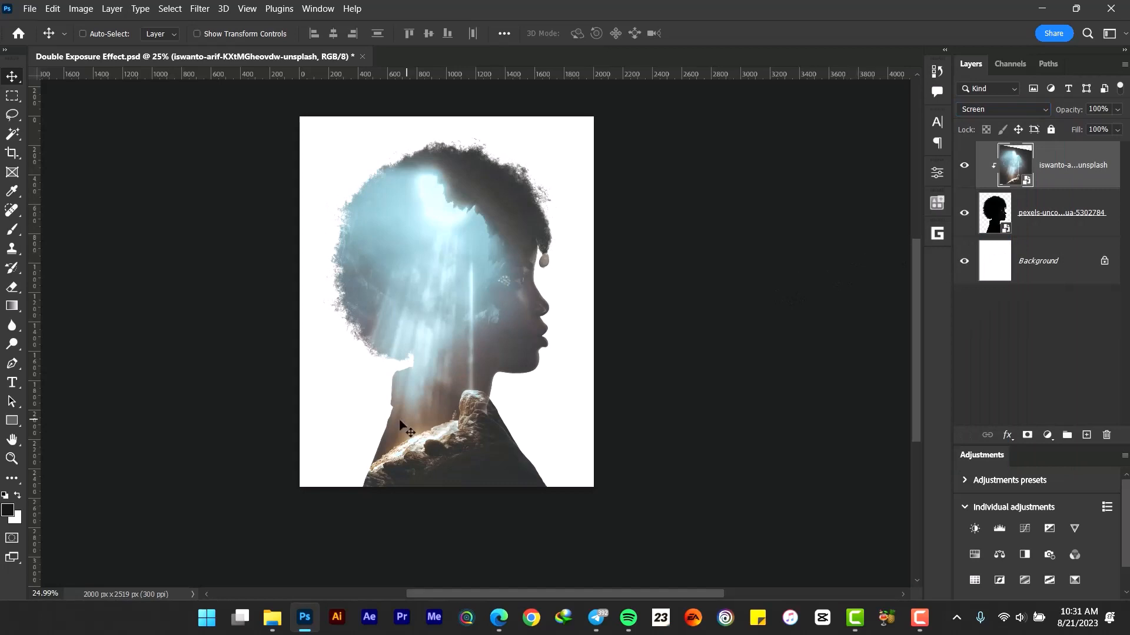
Add a white layer mask to the cave photo layer
scroll(477, 283, up, 4)
scroll(532, 179, up, 1)
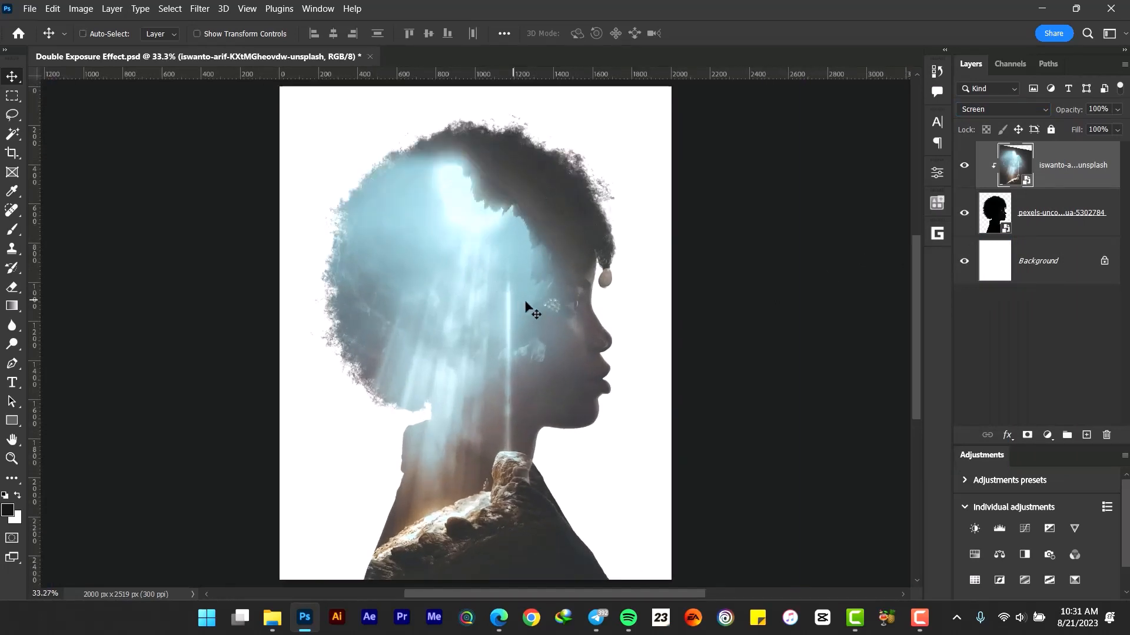
scroll(606, 357, up, 2)
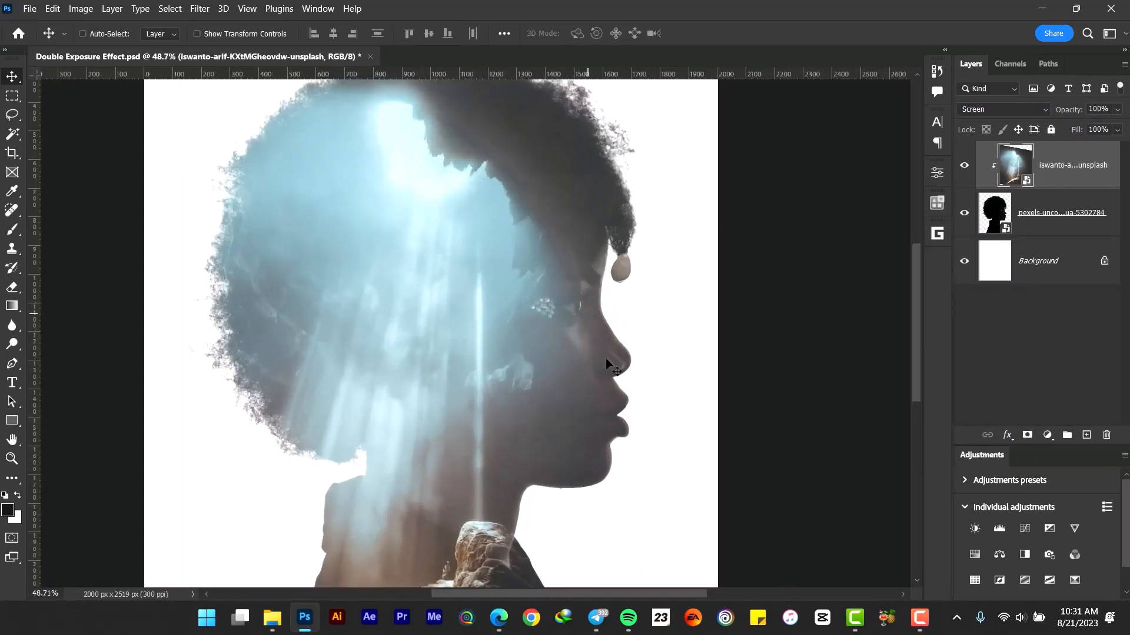
click(1028, 436)
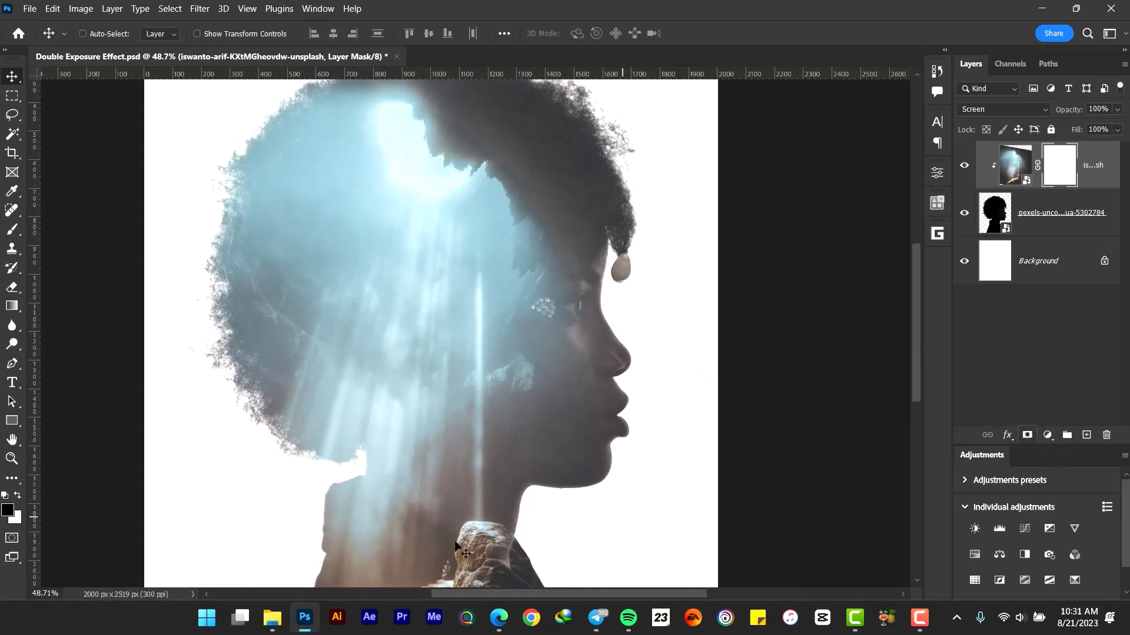
Paint black (#000000) on the cave photo's mask with a soft 500 px brush at 30% opacity to clear the woman's face
click(12, 232)
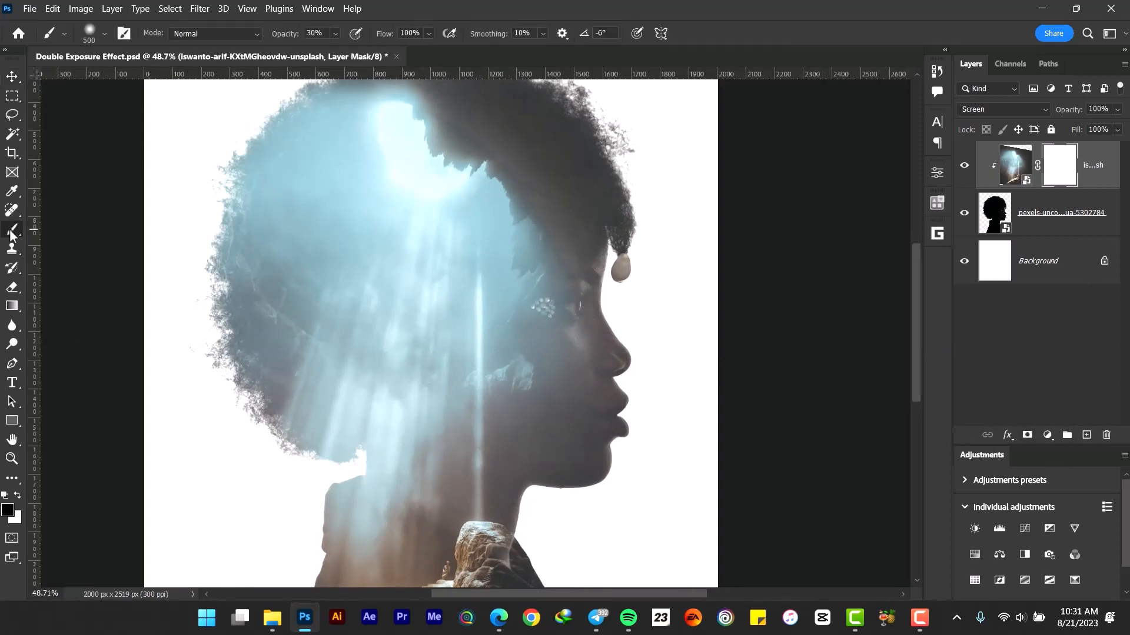
click(322, 36)
click(8, 510)
drag(726, 504, 660, 551)
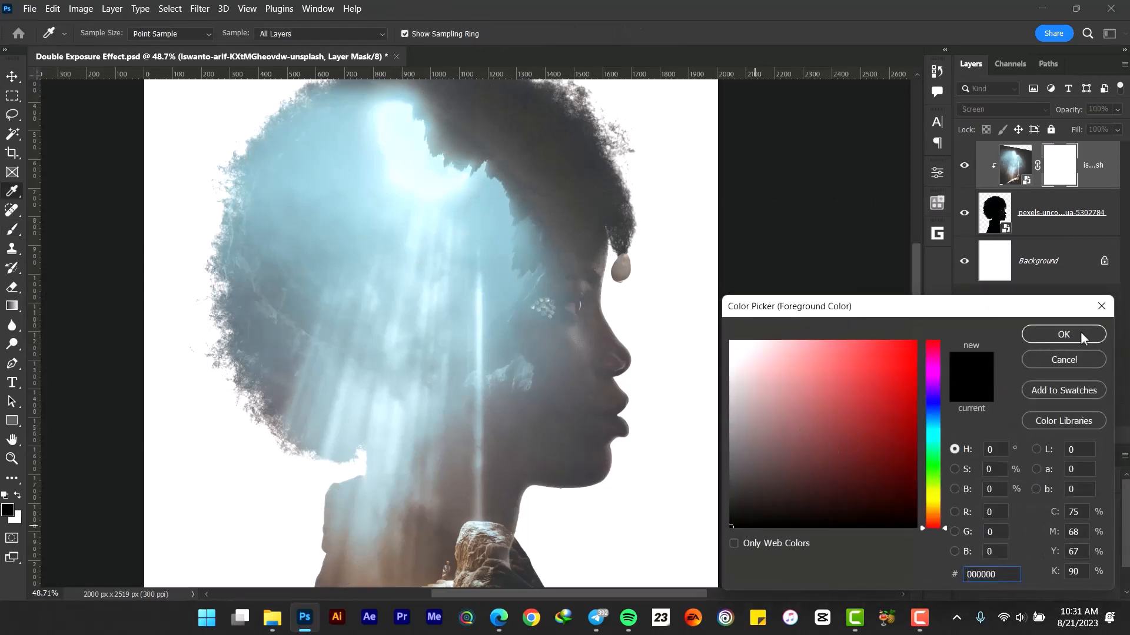
click(1063, 334)
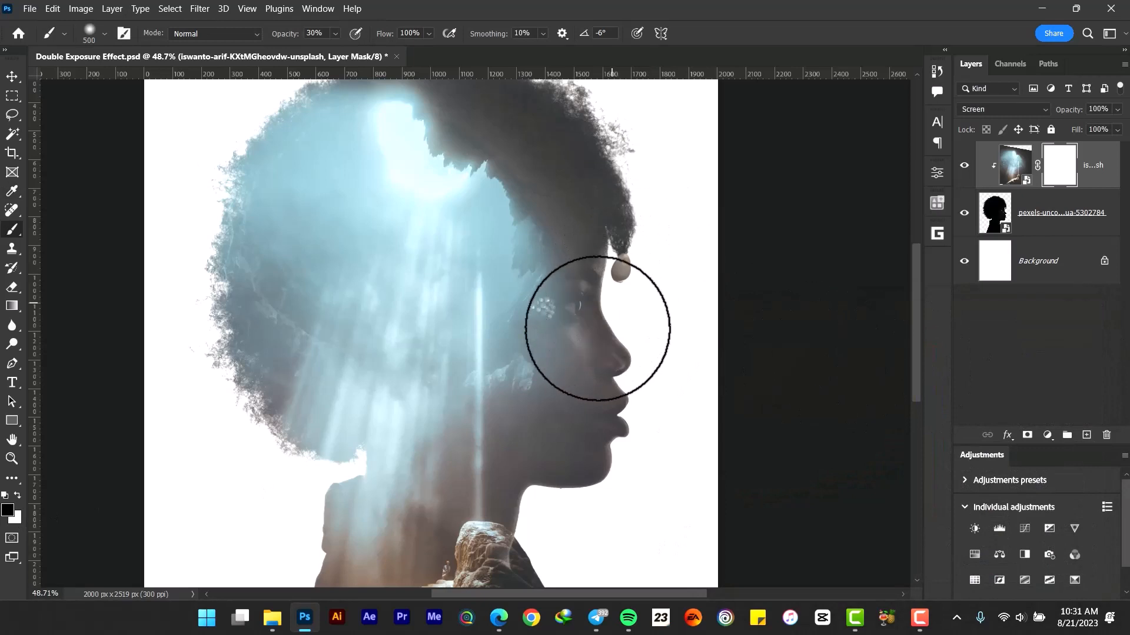
mouse_move(597, 328)
mouse_down()
mouse_move(552, 423)
mouse_move(573, 317)
mouse_move(554, 402)
mouse_move(554, 478)
mouse_move(541, 381)
mouse_move(566, 479)
mouse_move(546, 376)
mouse_move(614, 451)
mouse_move(597, 293)
mouse_move(607, 263)
mouse_move(579, 479)
mouse_move(603, 317)
mouse_up()
scroll(688, 308, down, 2)
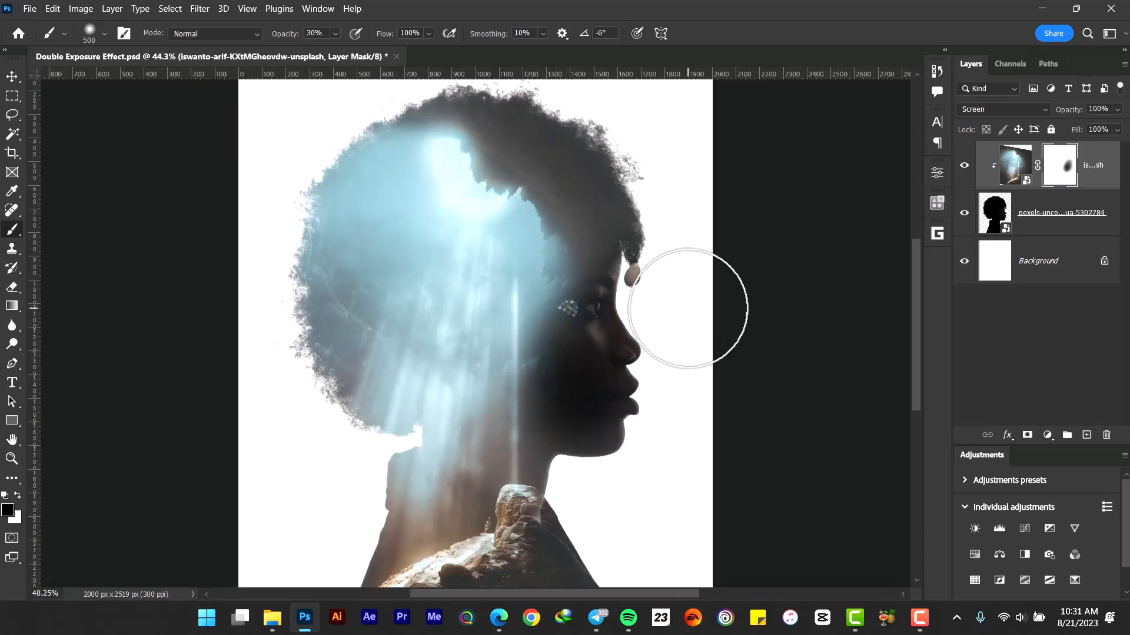
scroll(688, 309, down, 2)
scroll(644, 344, up, 2)
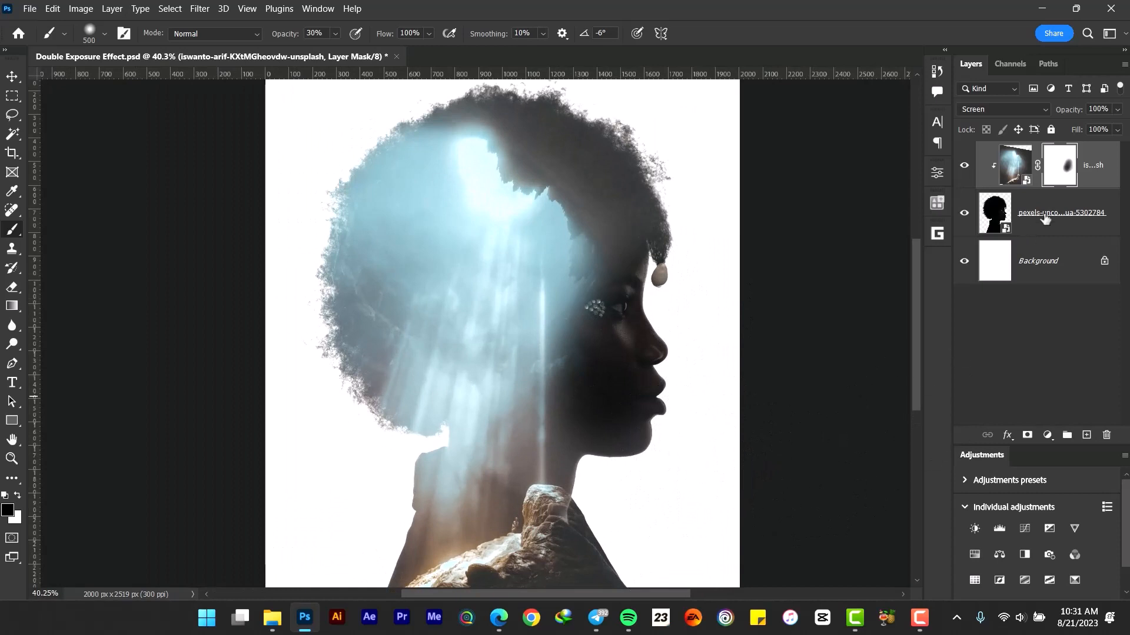
Add a Curves adjustment layer above the cave photo and clip it to the layers below
click(1096, 168)
click(1024, 528)
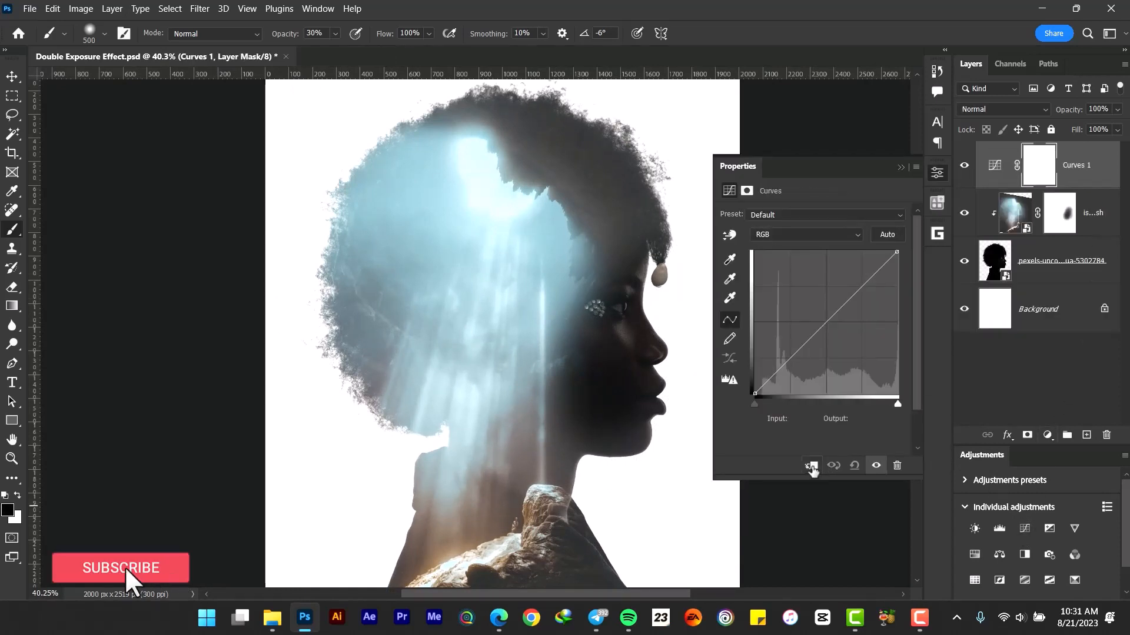
click(812, 467)
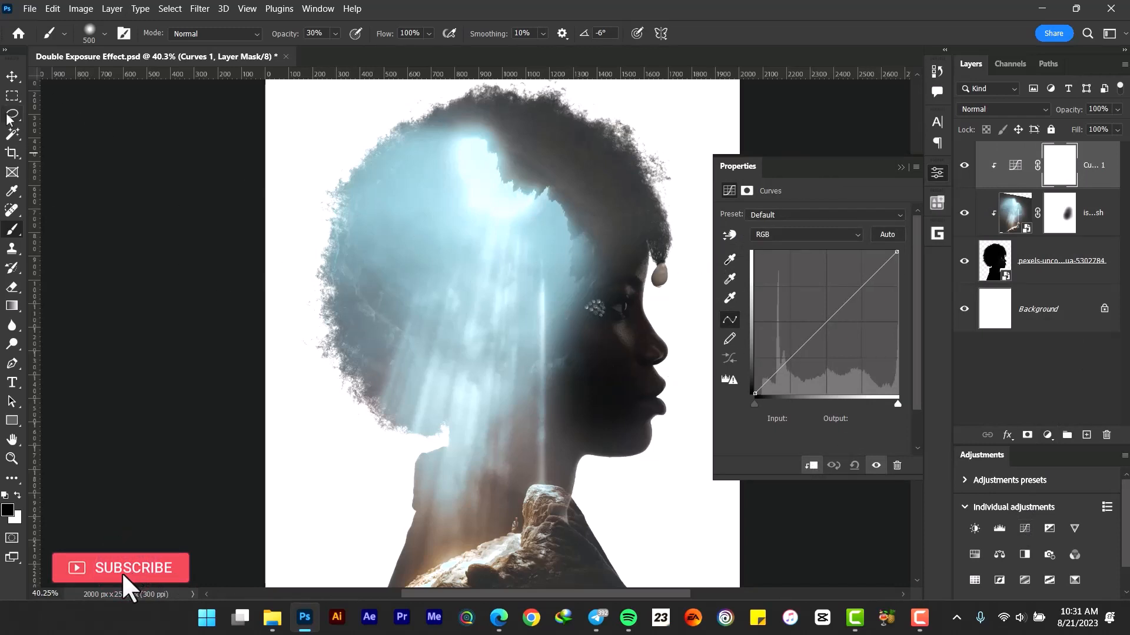
click(12, 76)
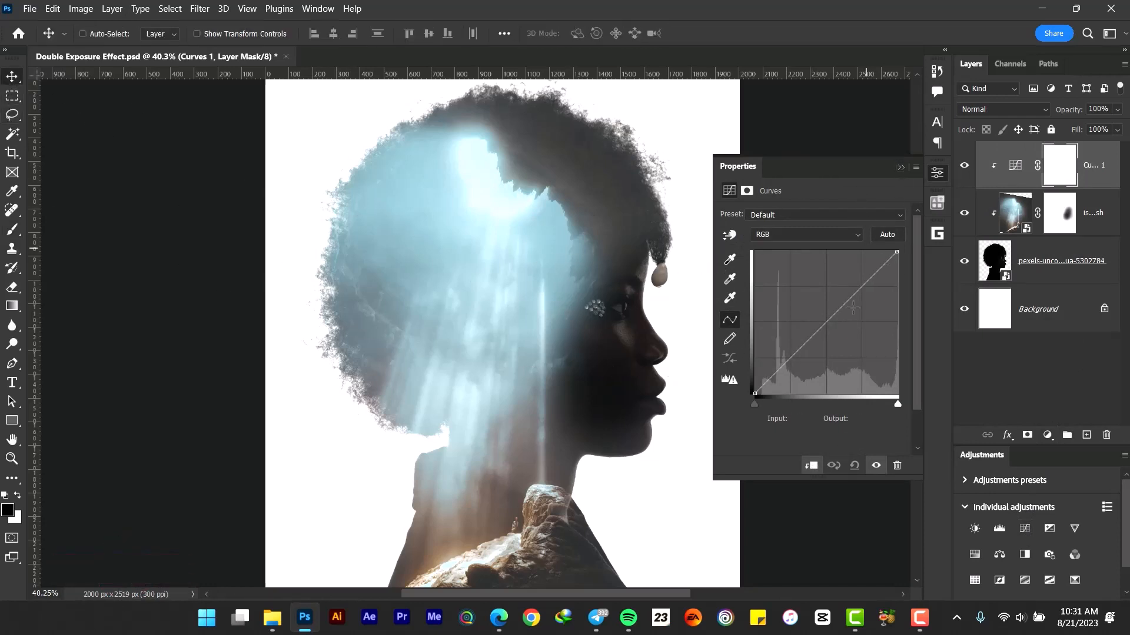
Shape a gentle S-curve with points at input 186/output 195 and 67/59, raise the black point's output to 13, and compare before and after
drag(861, 287, 859, 283)
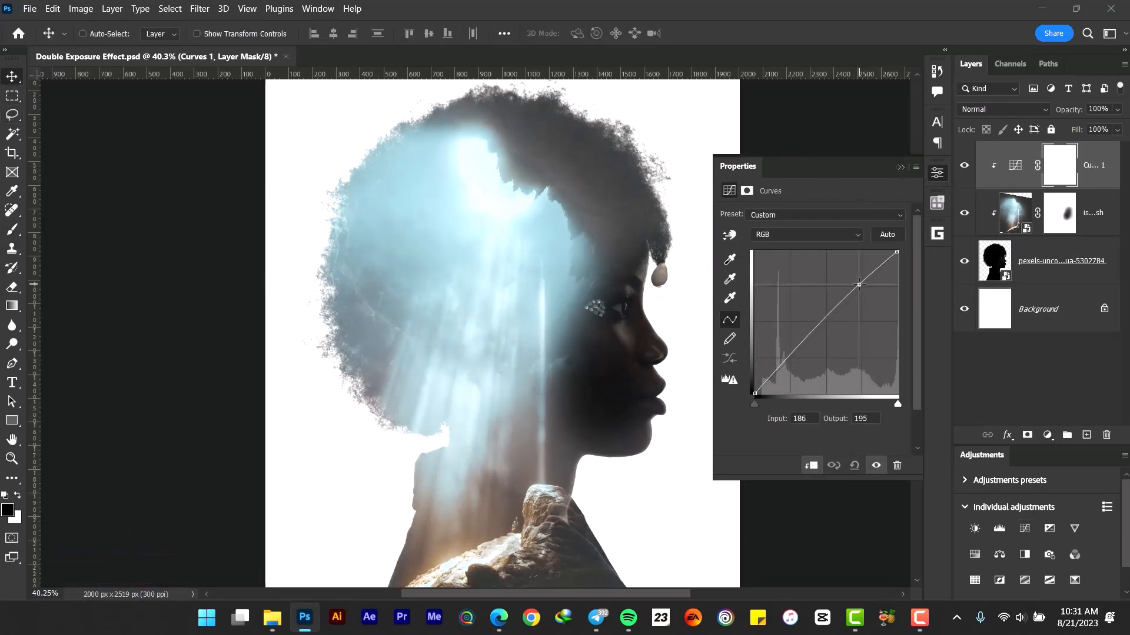
drag(788, 354, 792, 360)
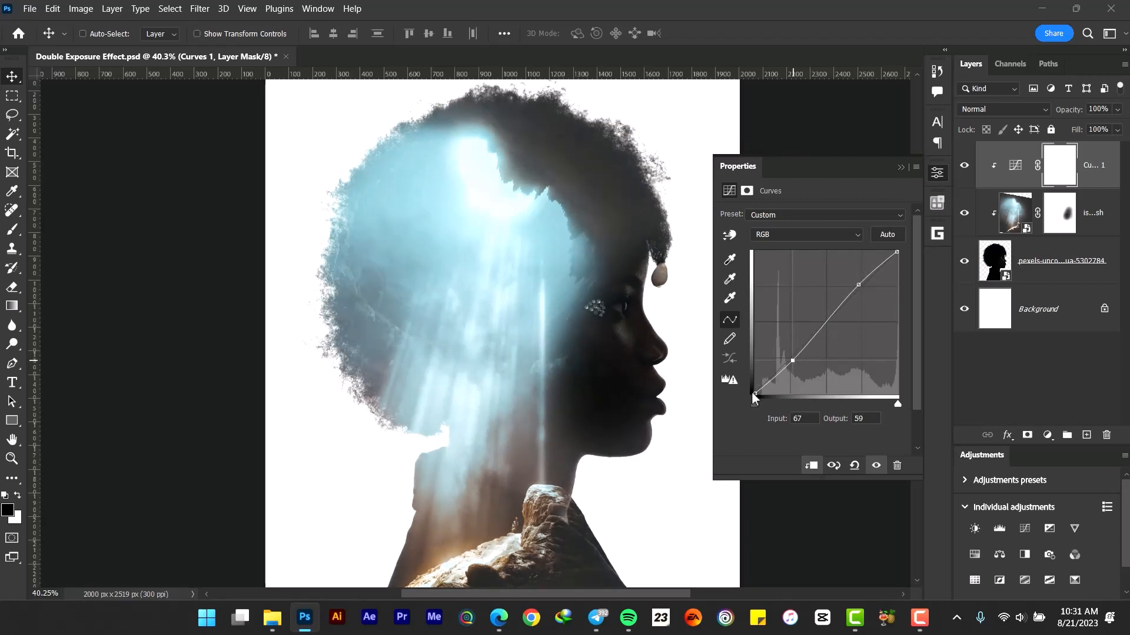
drag(754, 392, 753, 385)
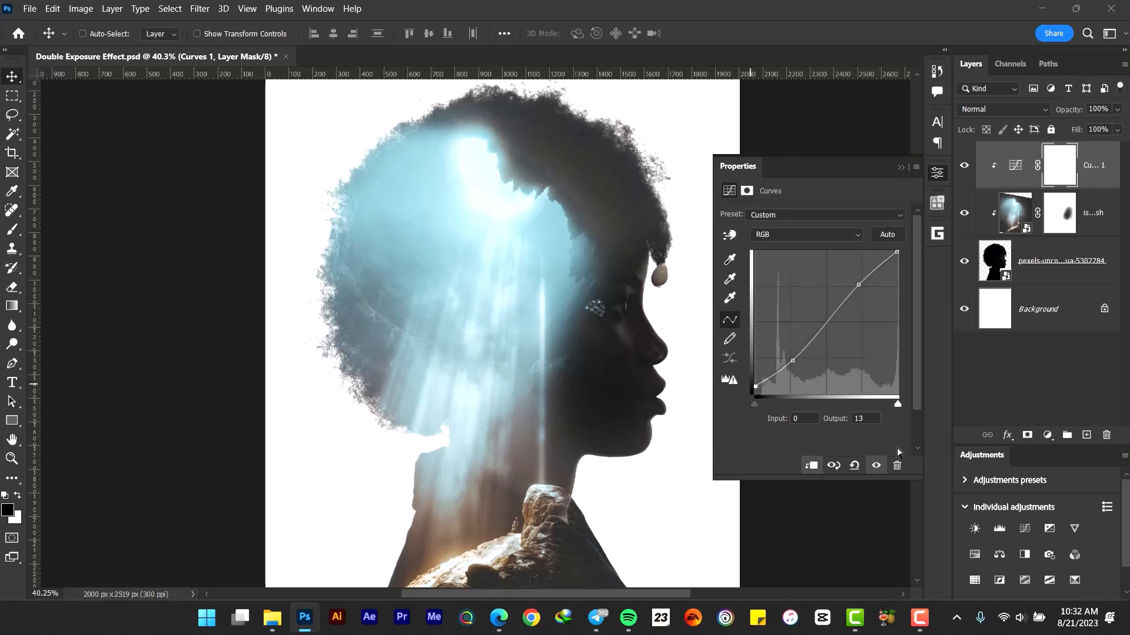
click(876, 466)
click(876, 467)
click(900, 169)
scroll(623, 355, down, 4)
scroll(580, 383, up, 4)
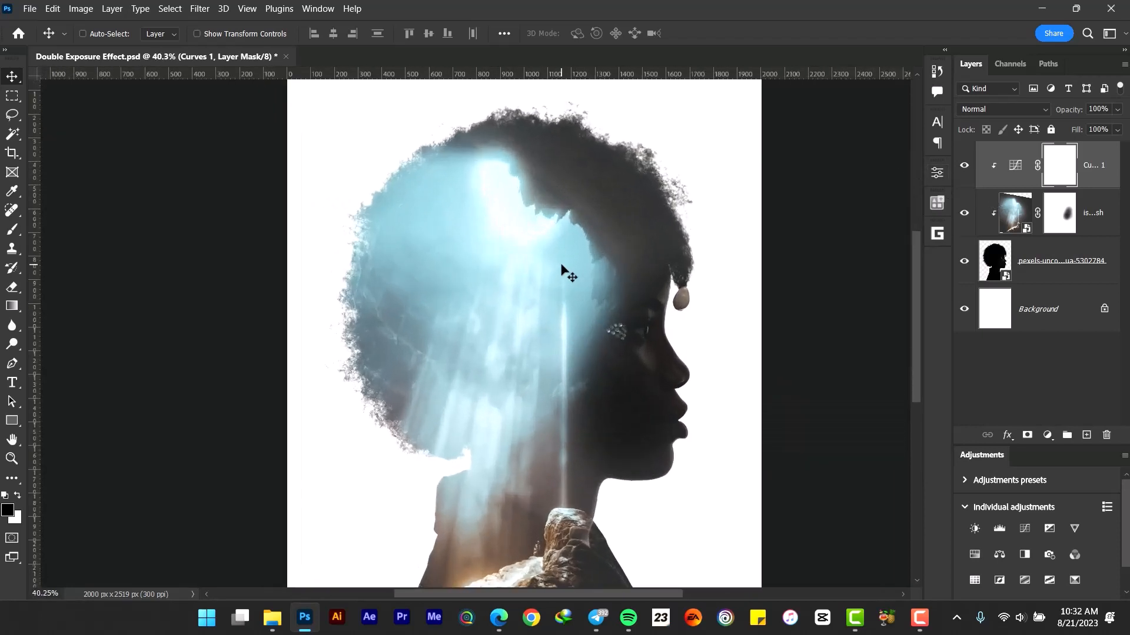
scroll(561, 277, up, 1)
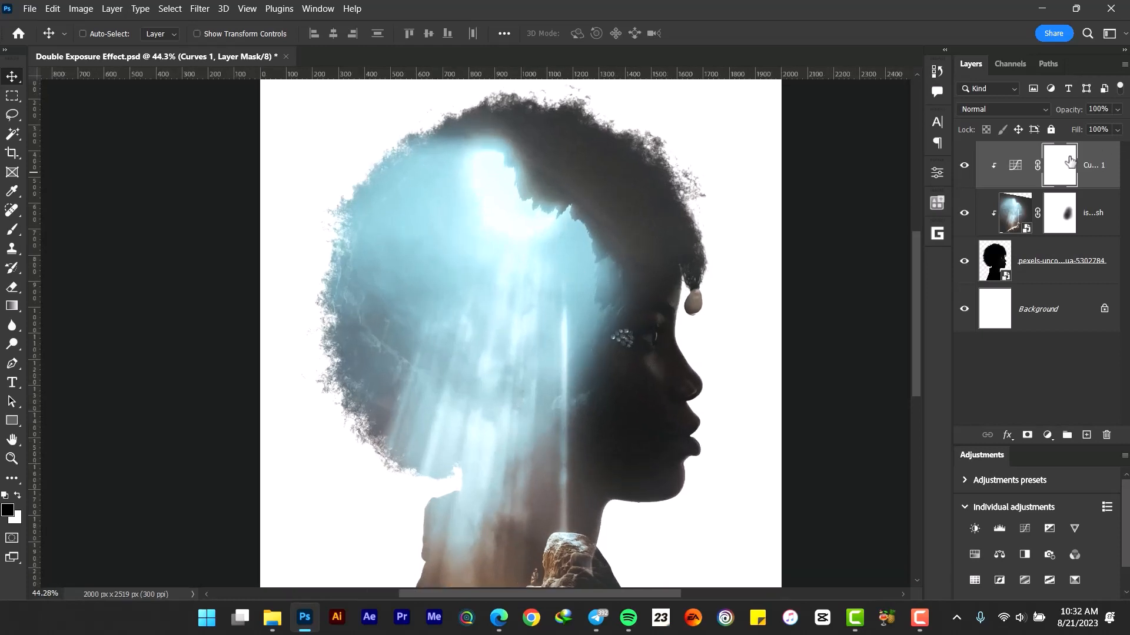
Stamp all visible layers into a new top layer and convert it to a smart object
click(1095, 161)
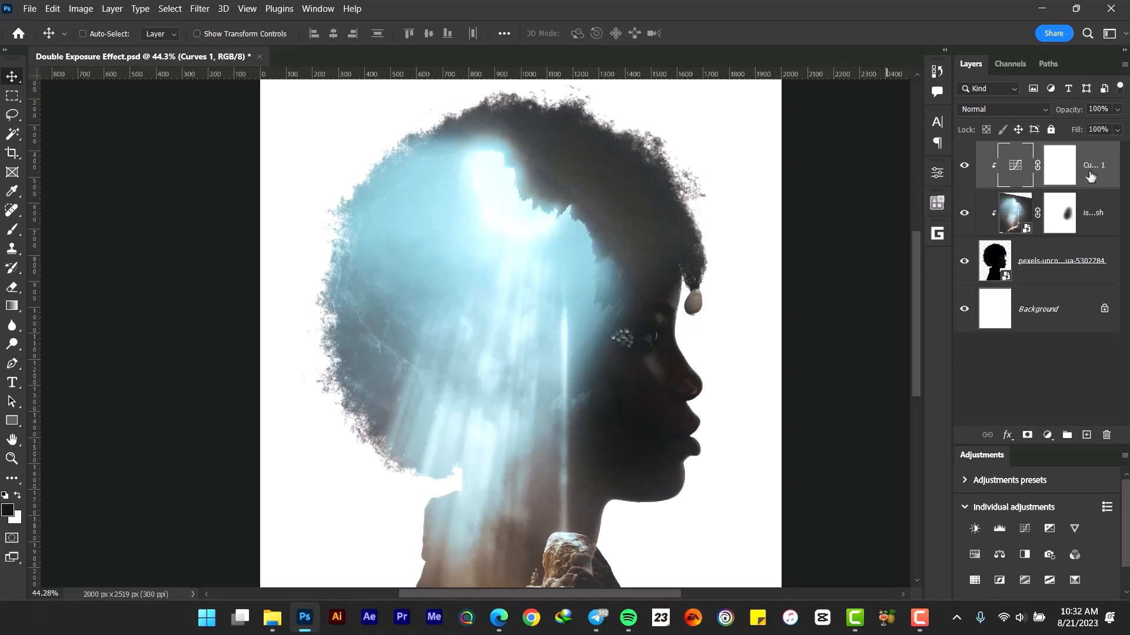
key(ctrl+shift+alt+e)
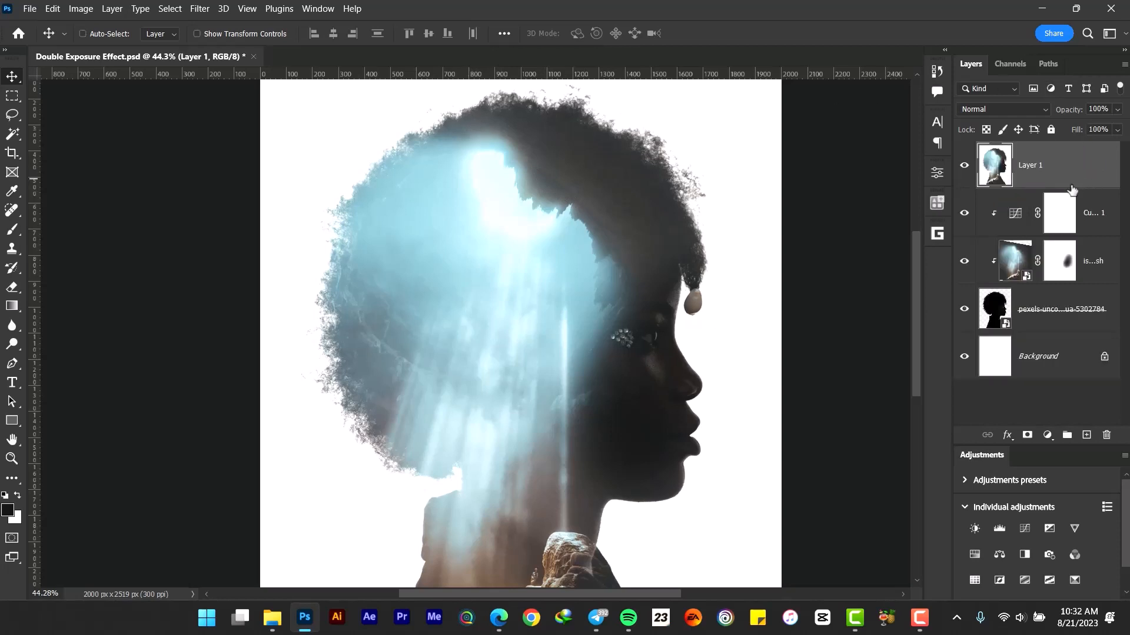
right_click(1040, 165)
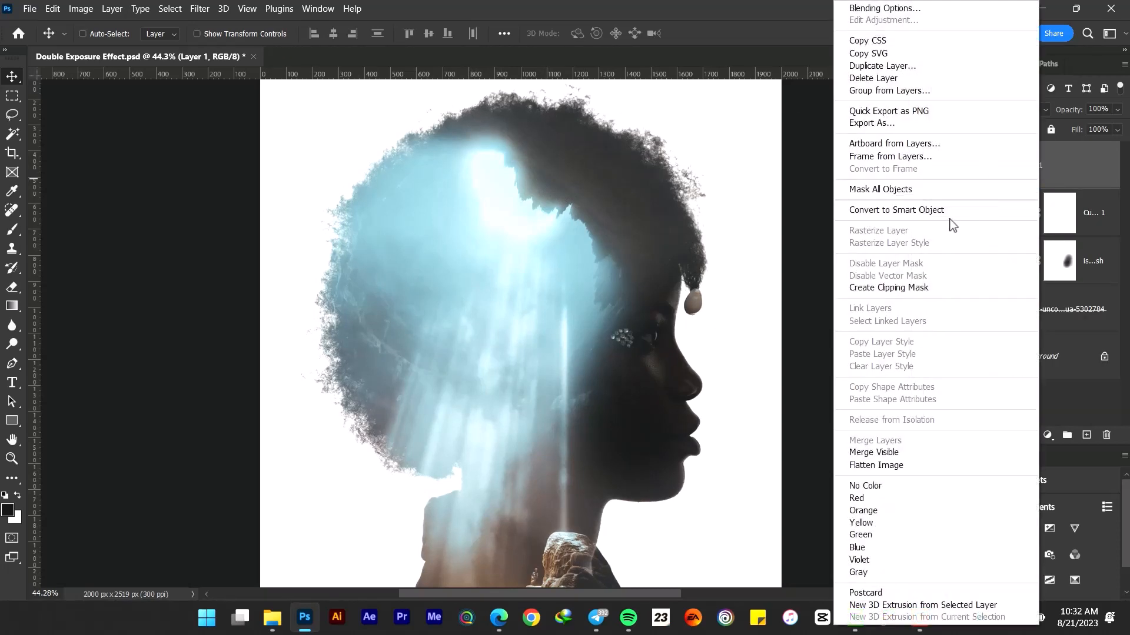
click(924, 209)
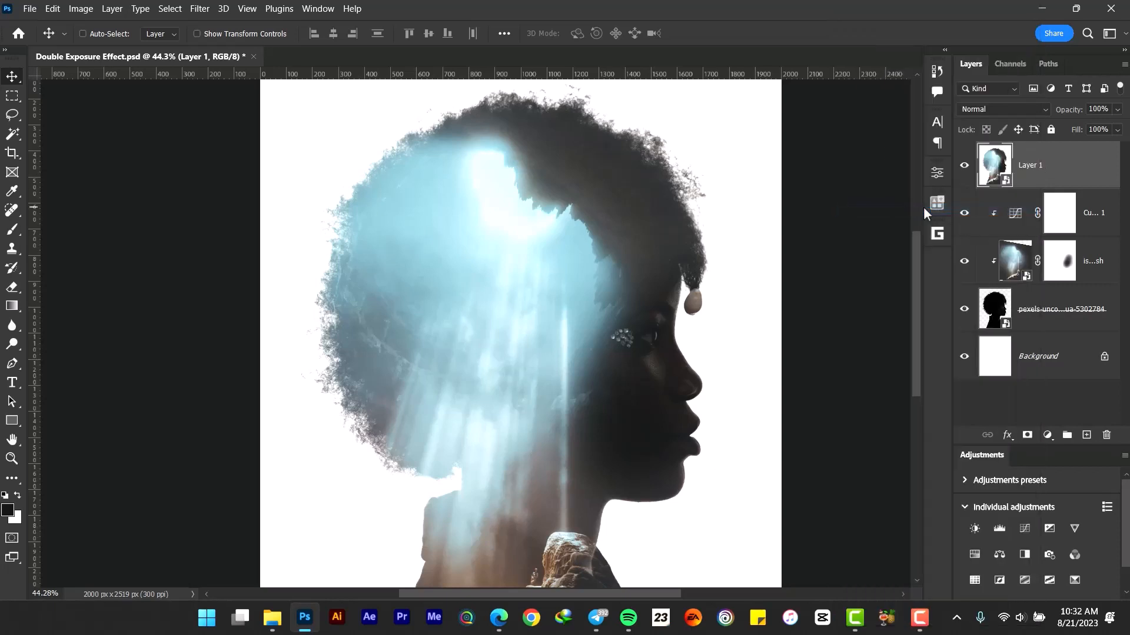
Start the Camera Raw Filter on the merged smart object and set Clarity to +33
click(200, 8)
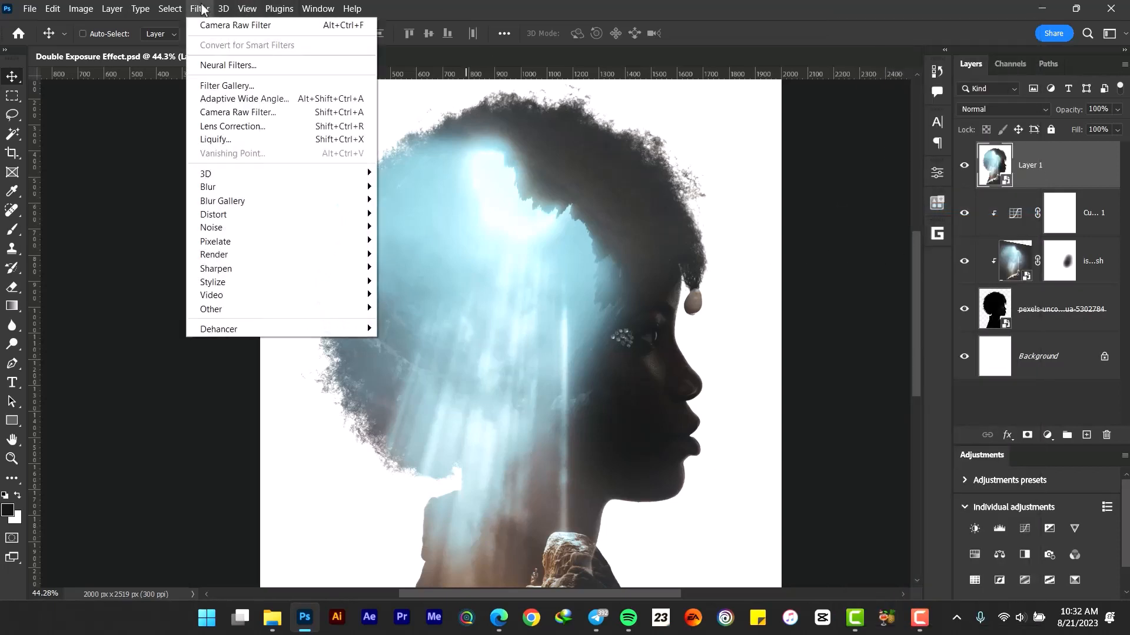
click(230, 113)
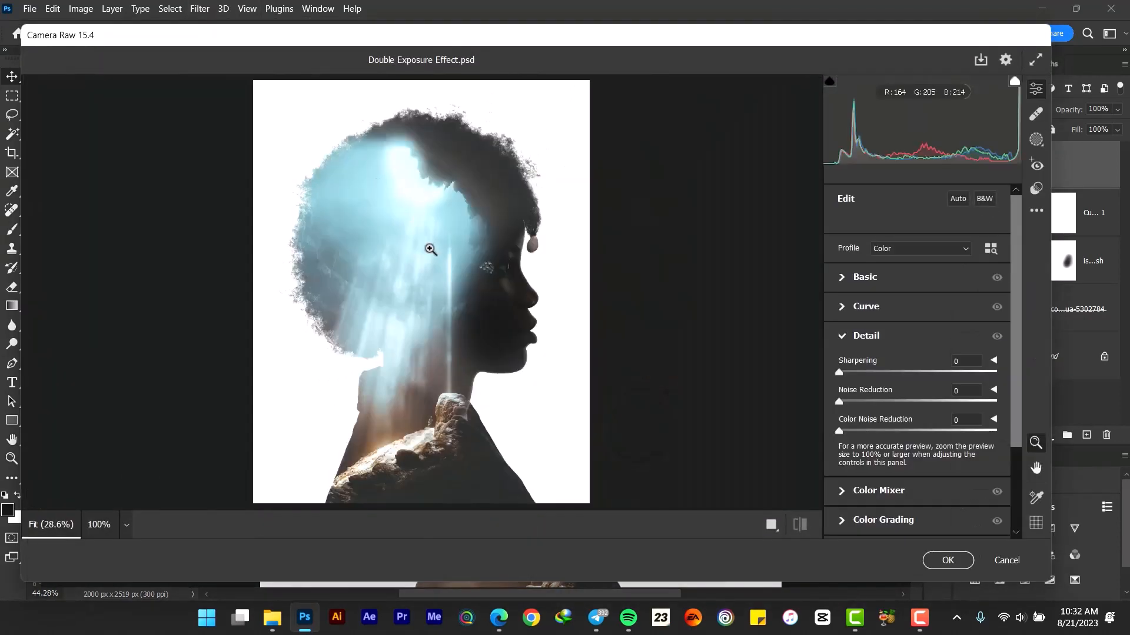
scroll(430, 250, up, 2)
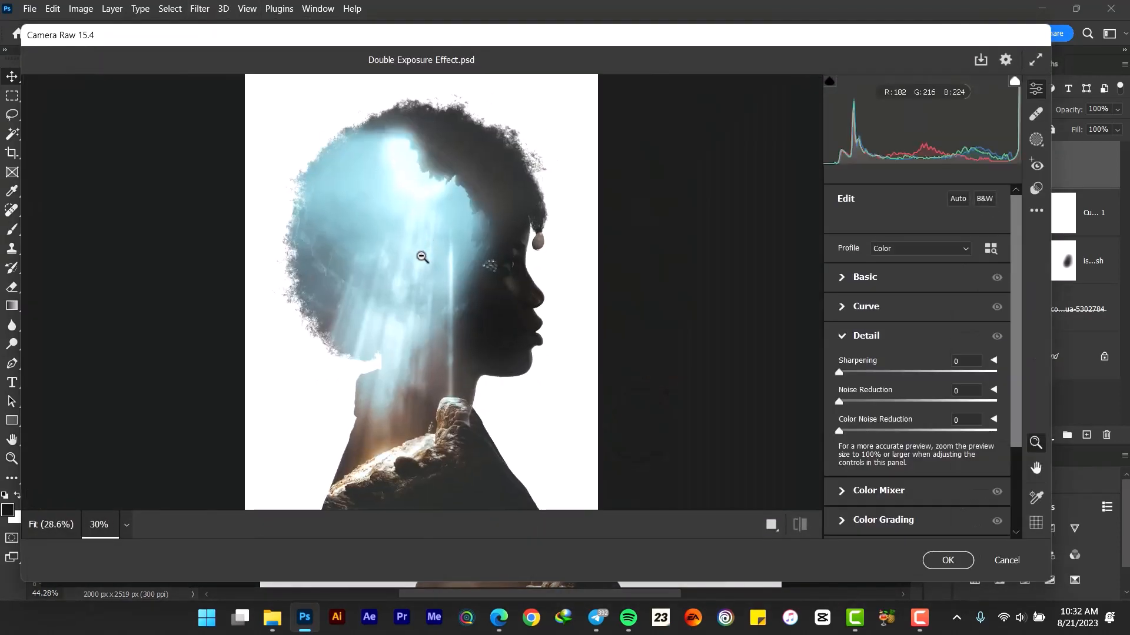
click(843, 278)
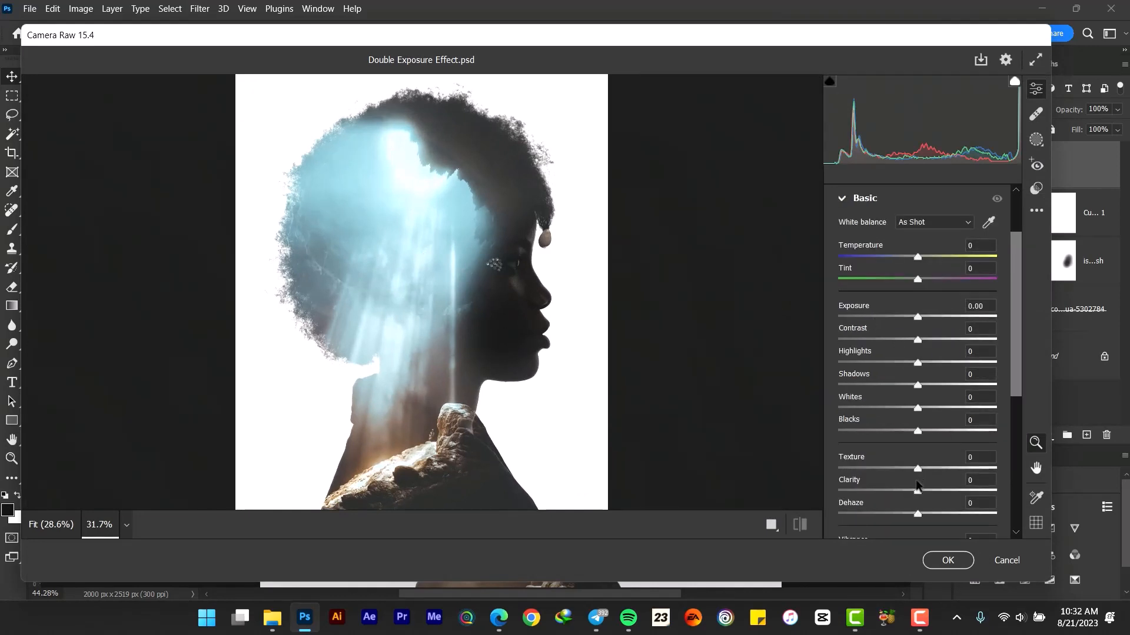
drag(921, 496, 945, 487)
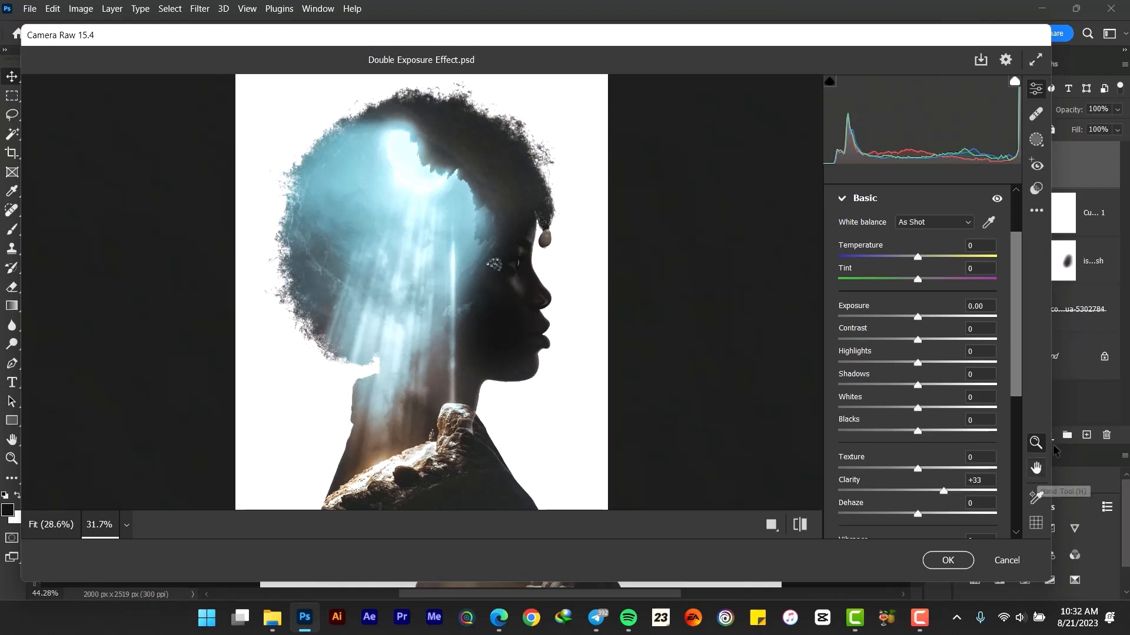
Set Vibrance to +18 and Saturation to +10 in the Camera Raw Filter
scroll(1019, 391, down, 3)
scroll(1021, 405, down, 1)
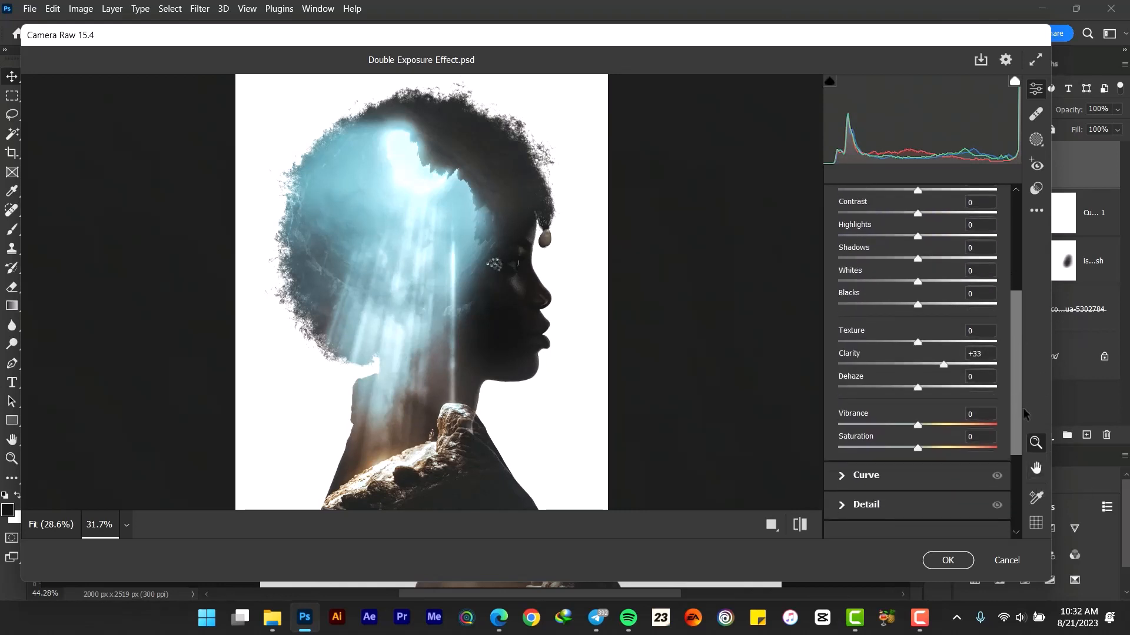
drag(918, 426, 927, 431)
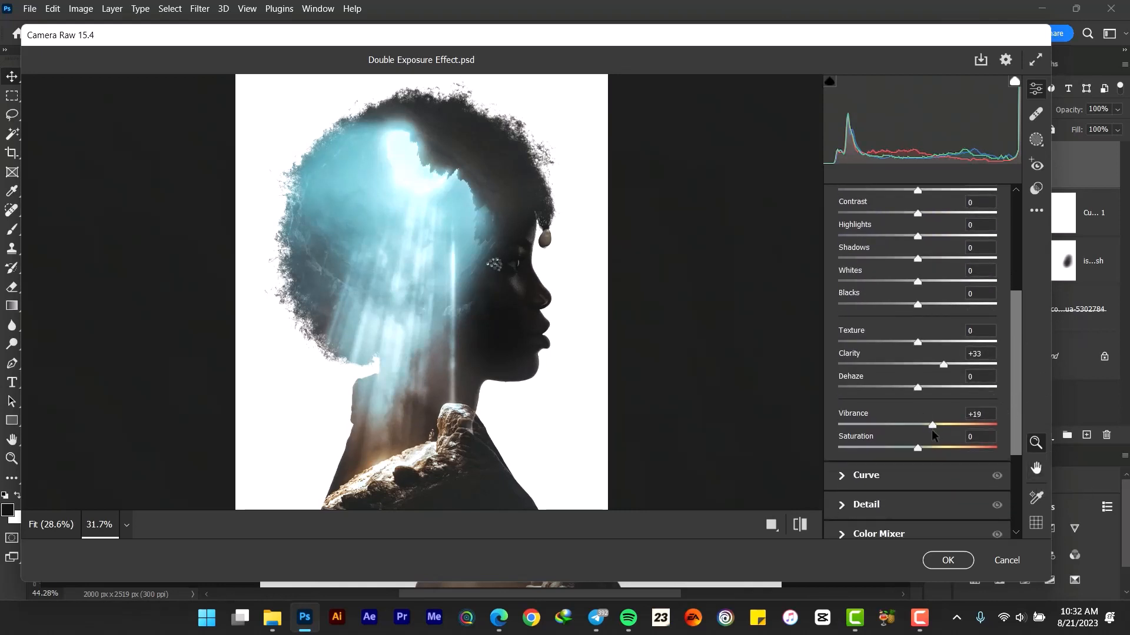
drag(918, 449, 924, 449)
scroll(915, 459, down, 3)
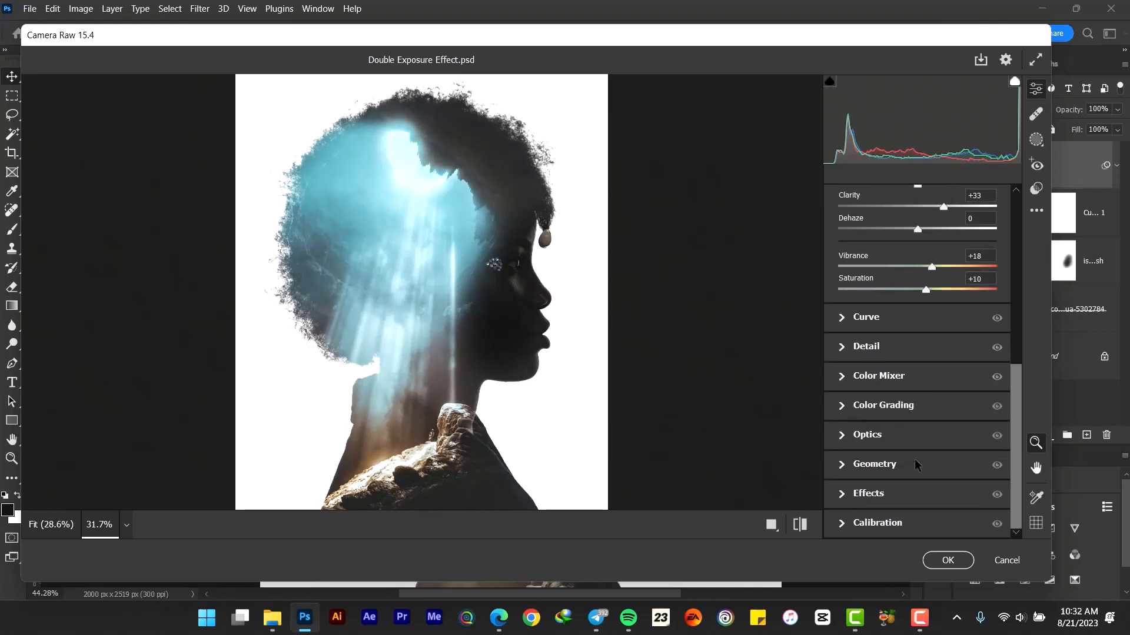
Set Sharpening to 62 and Noise Reduction to 17, raise Color Noise Reduction, apply the filter and collapse the layer's smart filter list
click(844, 346)
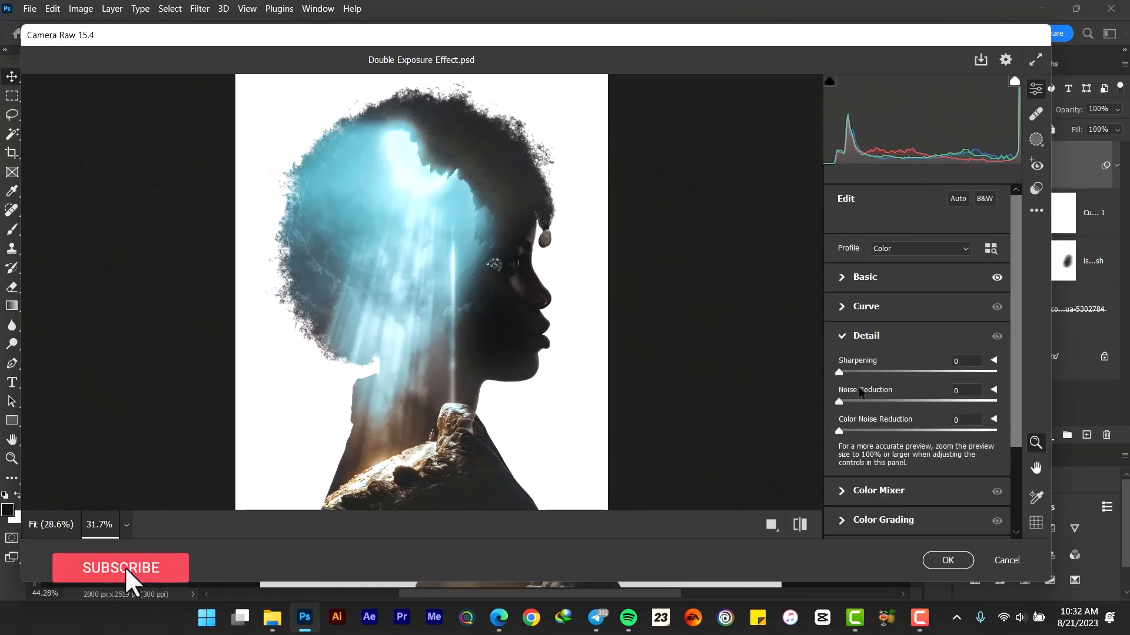
drag(843, 375, 908, 373)
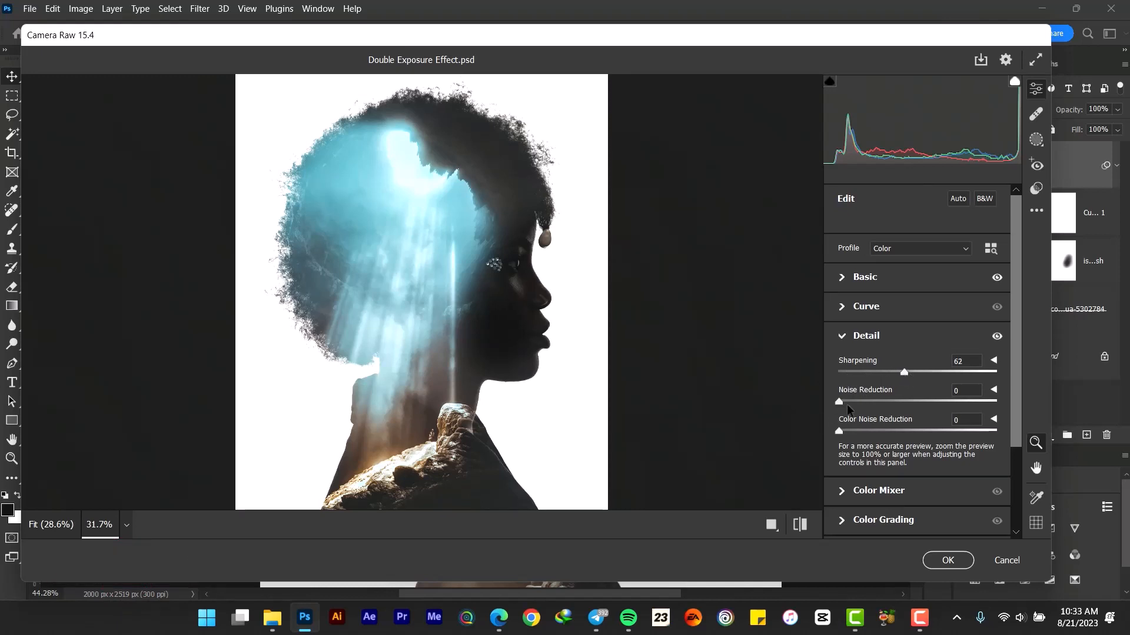
drag(839, 403, 867, 405)
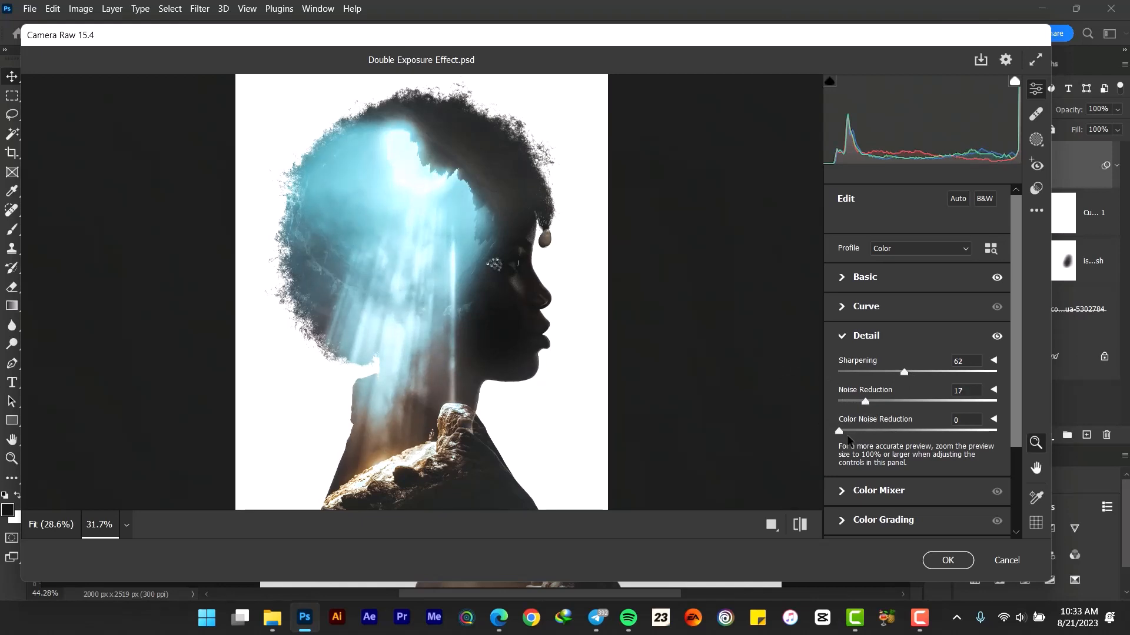
drag(840, 431, 874, 440)
click(948, 560)
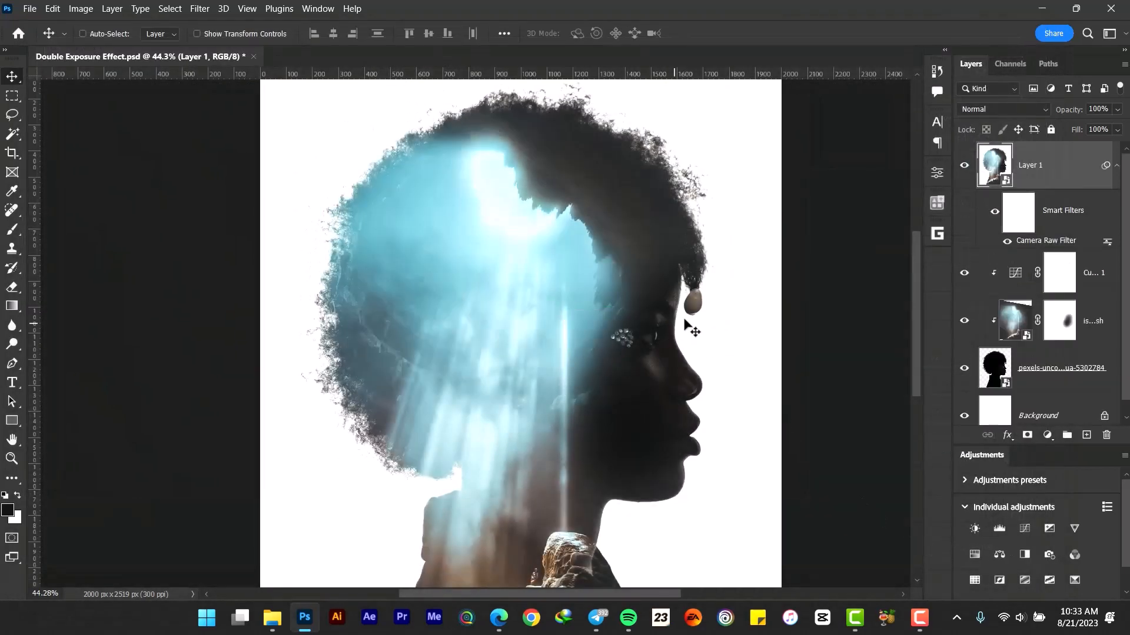
click(1119, 167)
key(ctrl+0)
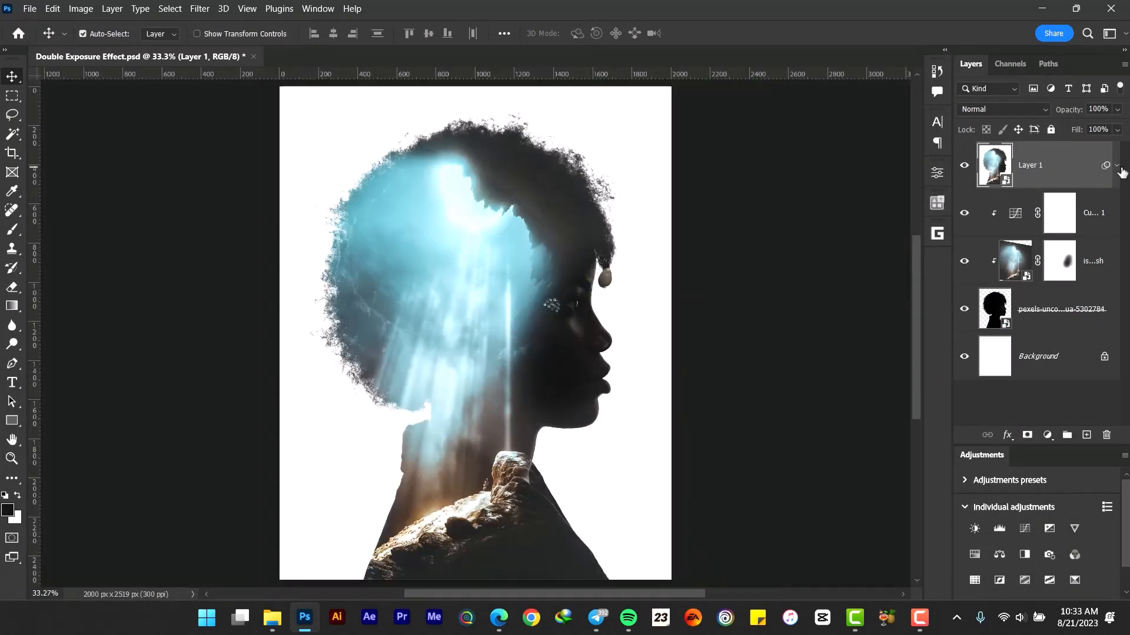